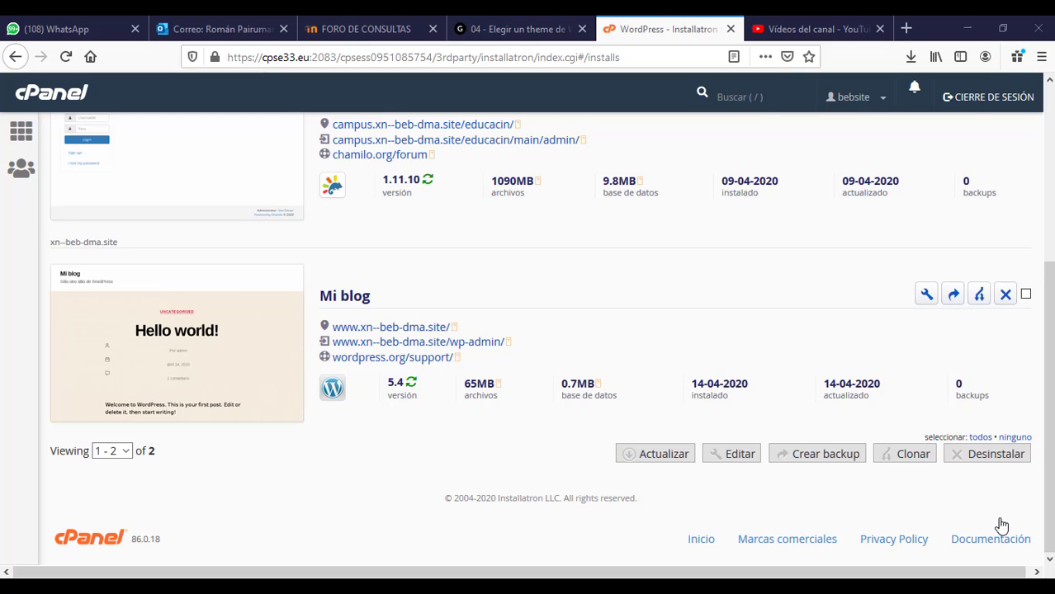
- Open the public page of the Mi blog installation in a new tab and view it
{"action": "right_click", "coordinate": [440, 340]}
{"action": "left_click", "coordinate": [471, 345]}
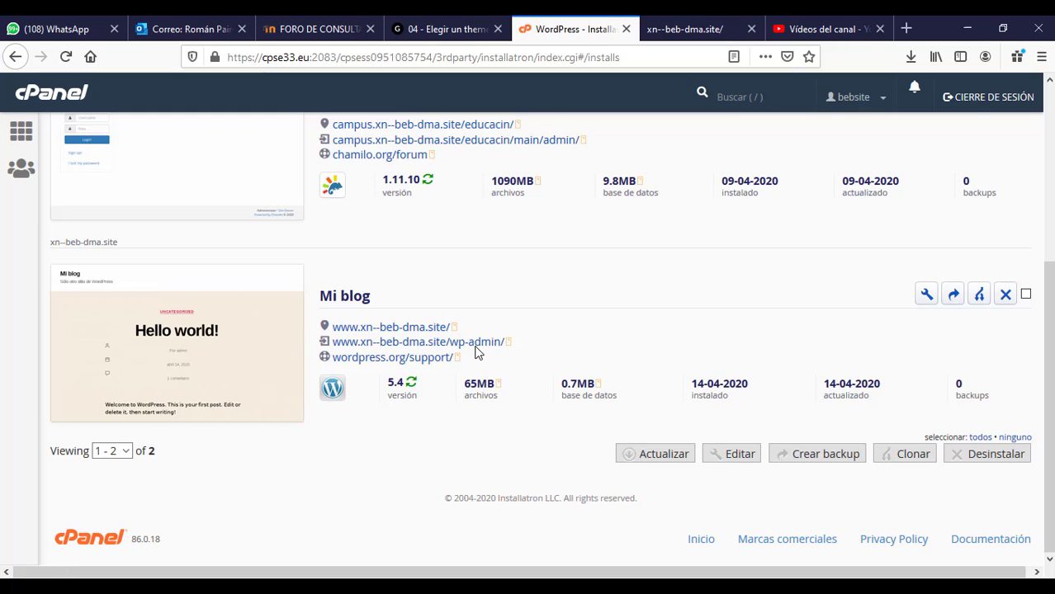
{"action": "left_click", "coordinate": [691, 30]}
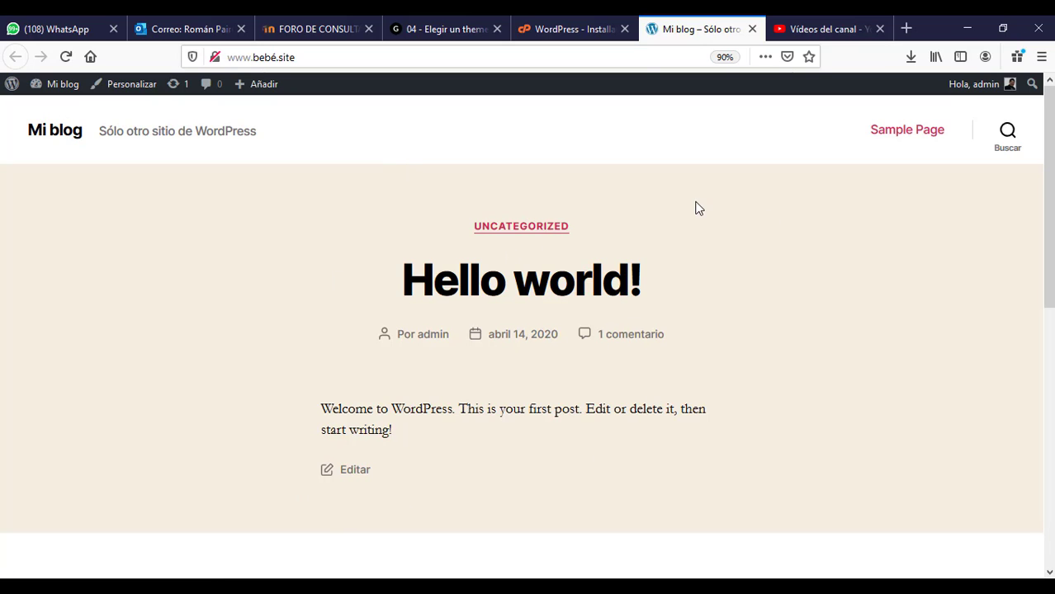
- Return to the installations list and open Mi blog's wp-admin link in a new tab, showing its WordPress dashboard
{"action": "left_click", "coordinate": [569, 28]}
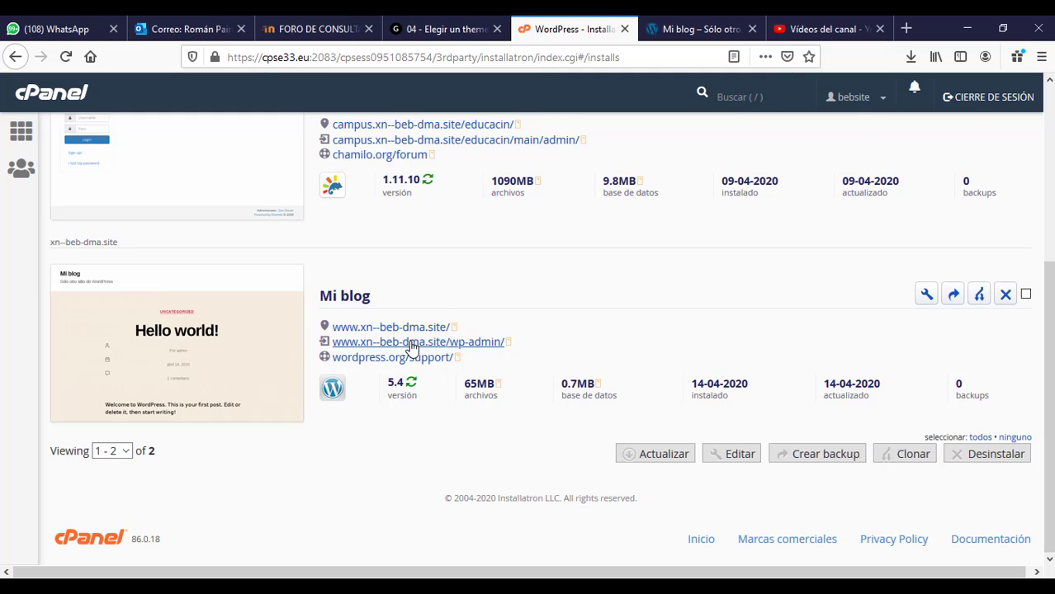
{"action": "right_click", "coordinate": [454, 353]}
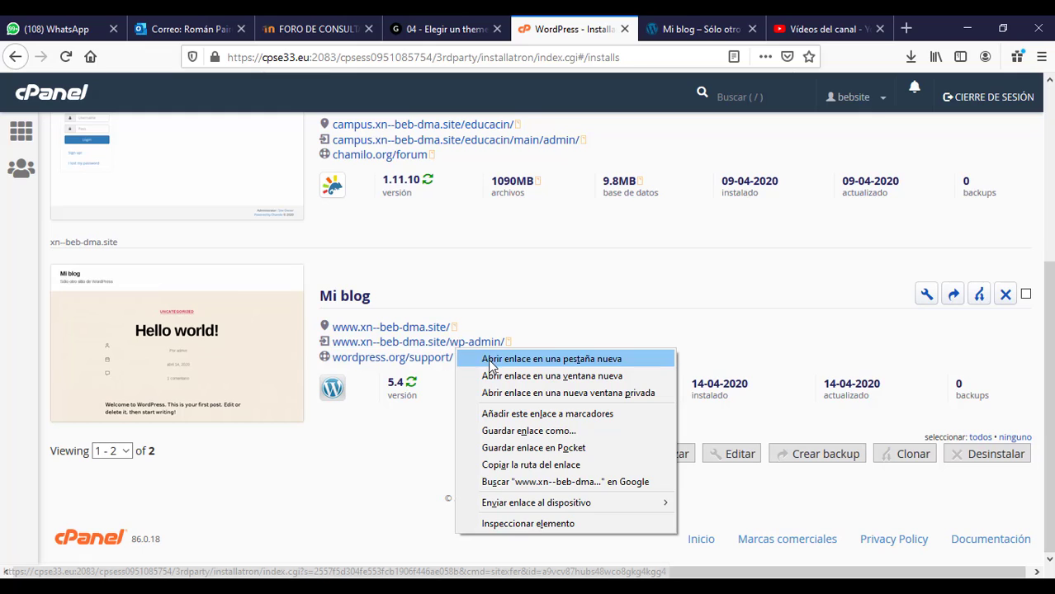
{"action": "left_click", "coordinate": [493, 360]}
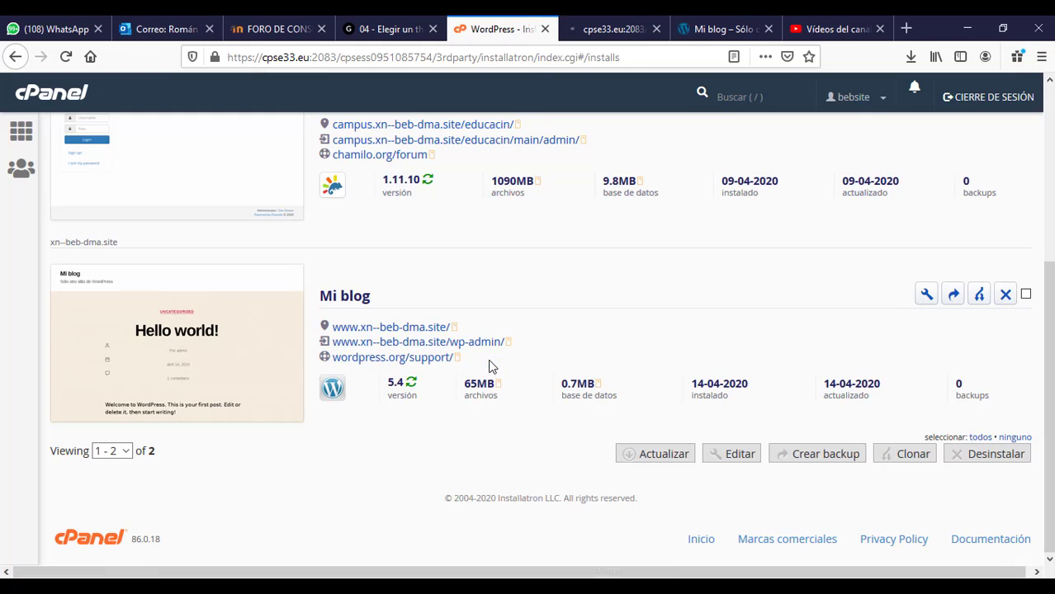
{"action": "left_click", "coordinate": [614, 28]}
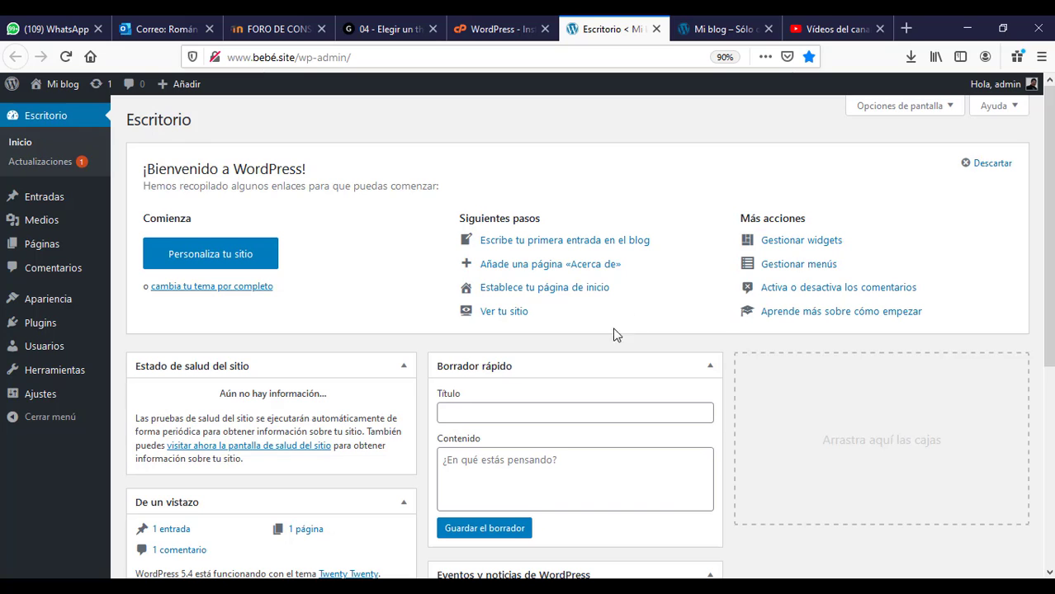
- Open the general settings of the WordPress site and compare them with the title and tagline on its public page
{"action": "scroll", "coordinate": [1048, 247], "scroll_direction": "down", "scroll_amount": 2}
{"action": "left_click_drag", "start_coordinate": [1047, 178], "coordinate": [1047, 123]}
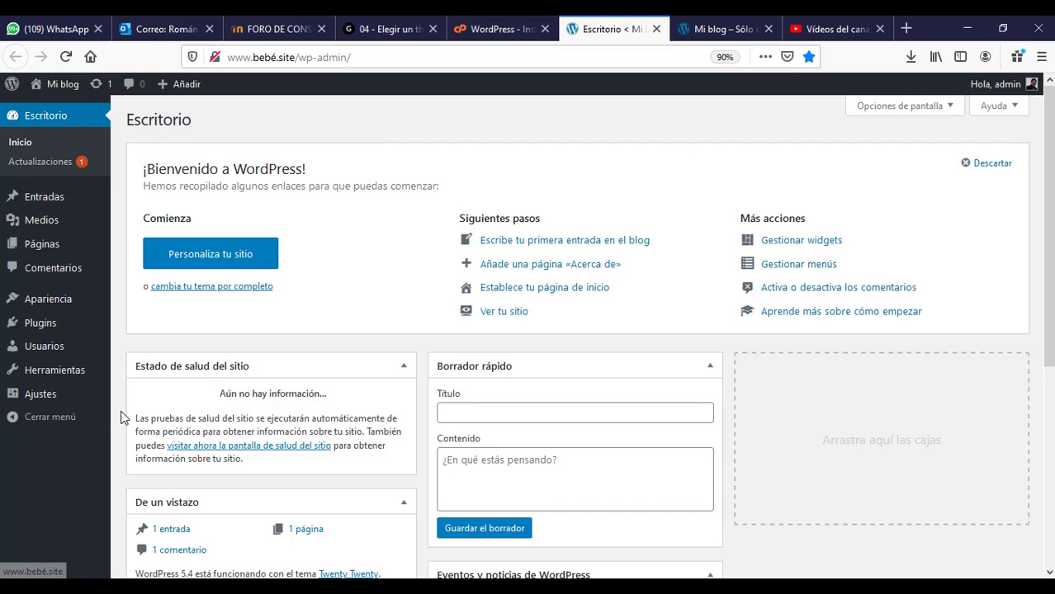
{"action": "mouse_move", "coordinate": [35, 405]}
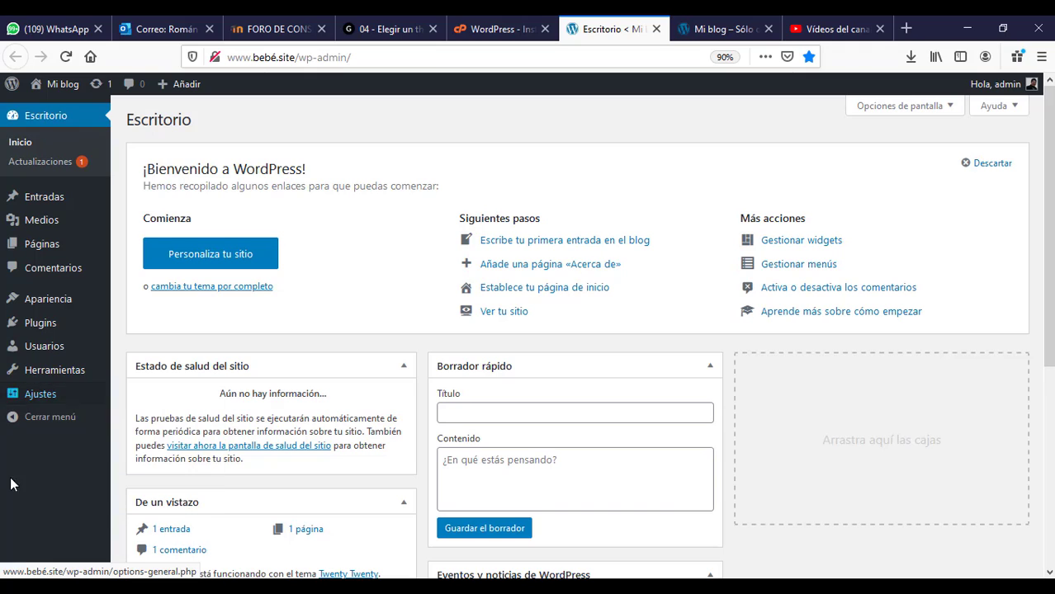
{"action": "mouse_move", "coordinate": [10, 361]}
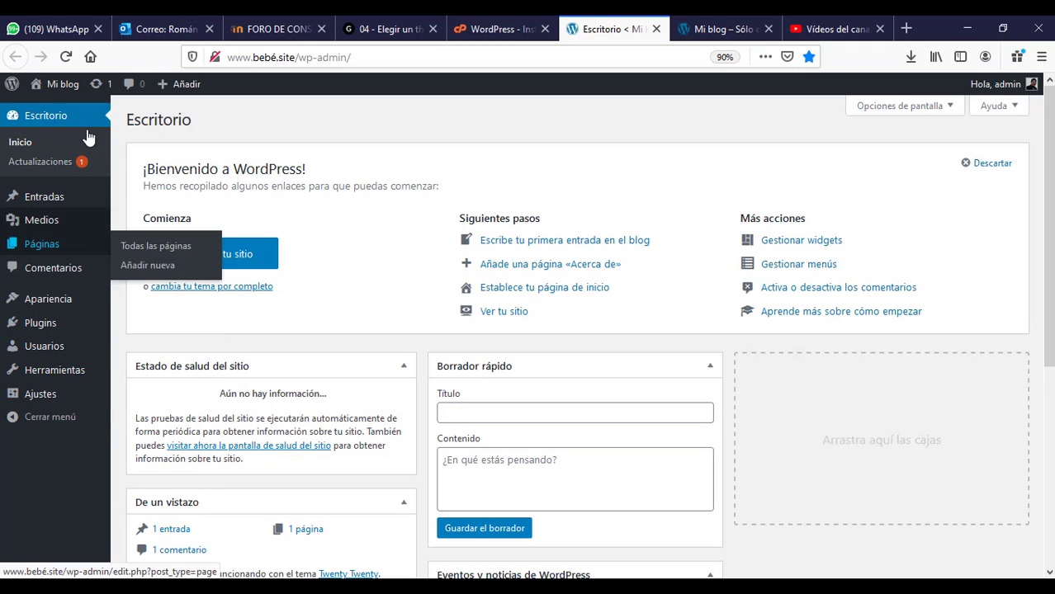
{"action": "mouse_move", "coordinate": [58, 320]}
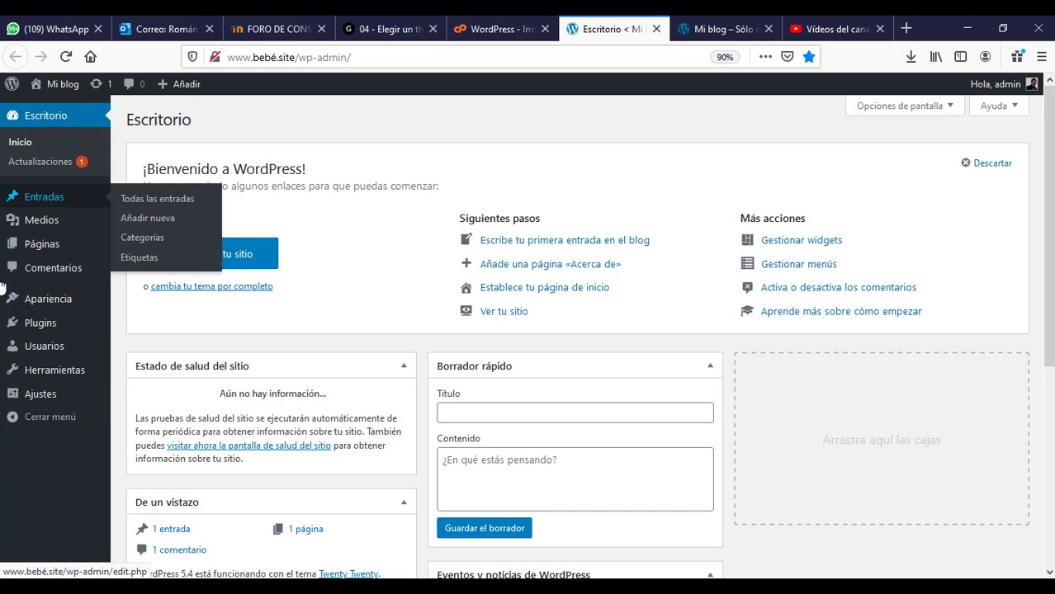
{"action": "left_click", "coordinate": [49, 398]}
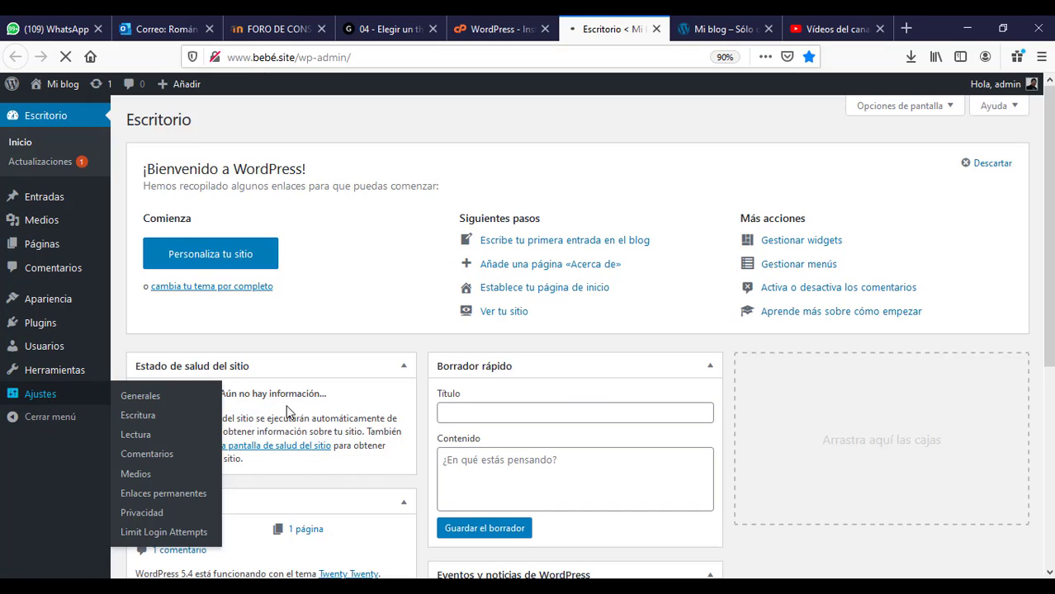
{"action": "left_click", "coordinate": [718, 31]}
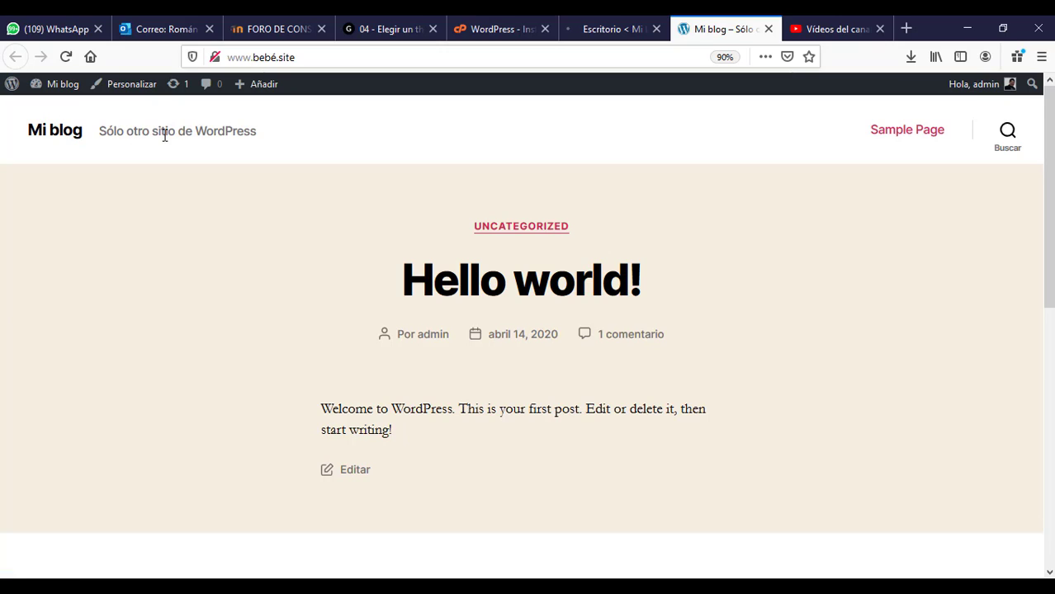
{"action": "left_click", "coordinate": [619, 27]}
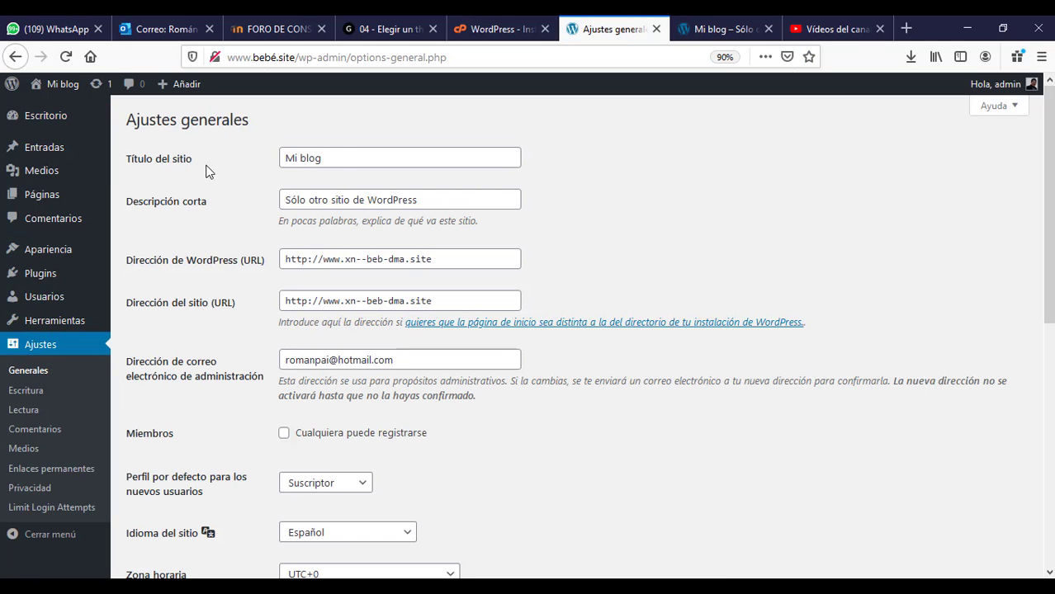
- Set the site title to "Todo sobre bebés"
{"action": "left_click_drag", "start_coordinate": [333, 160], "coordinate": [282, 158]}
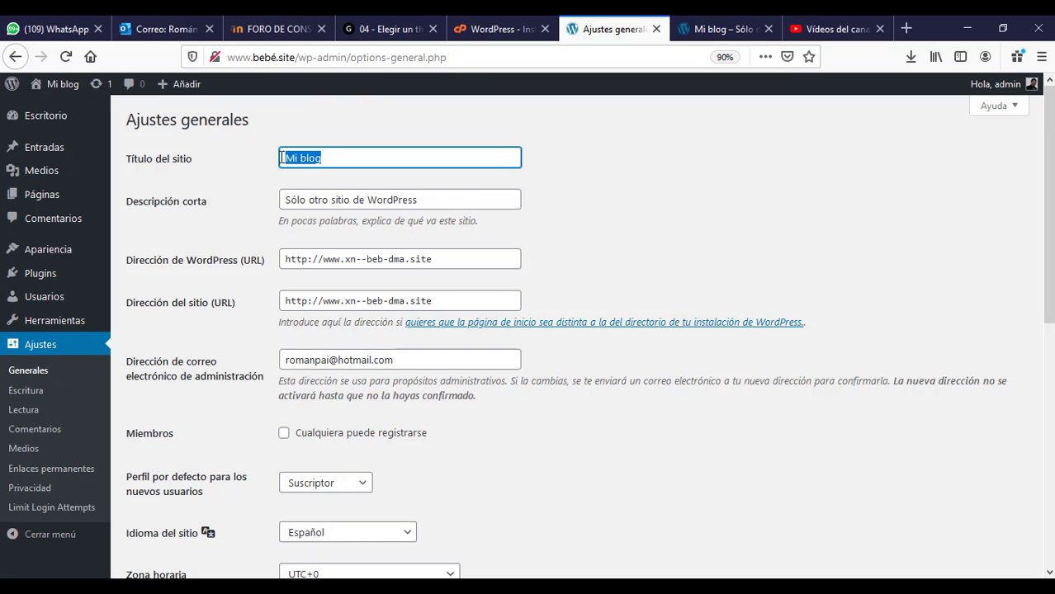
{"action": "type", "text": "Todo so"}
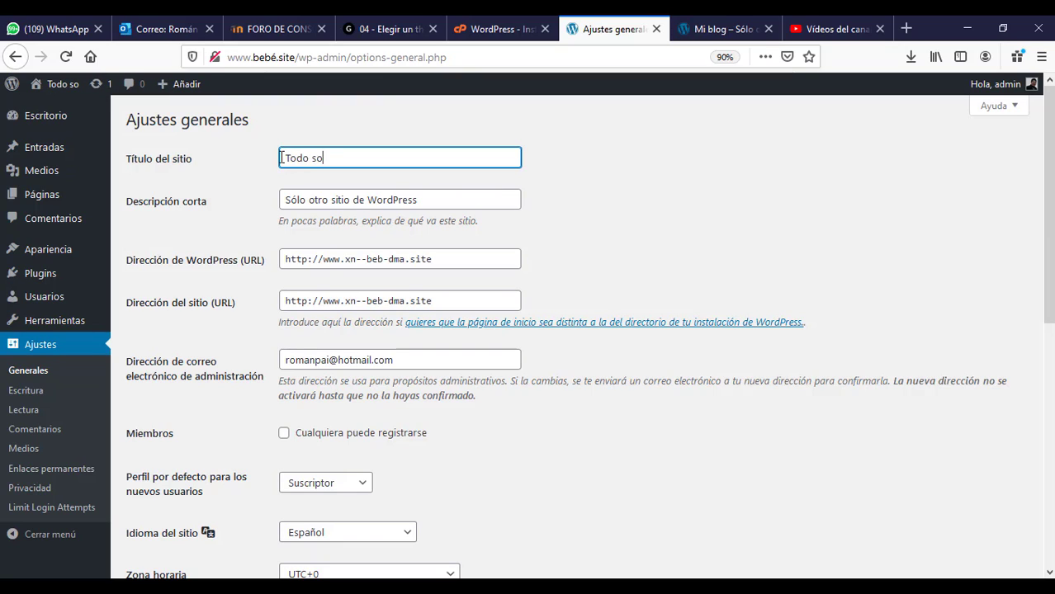
{"action": "type", "text": "bre beb"}
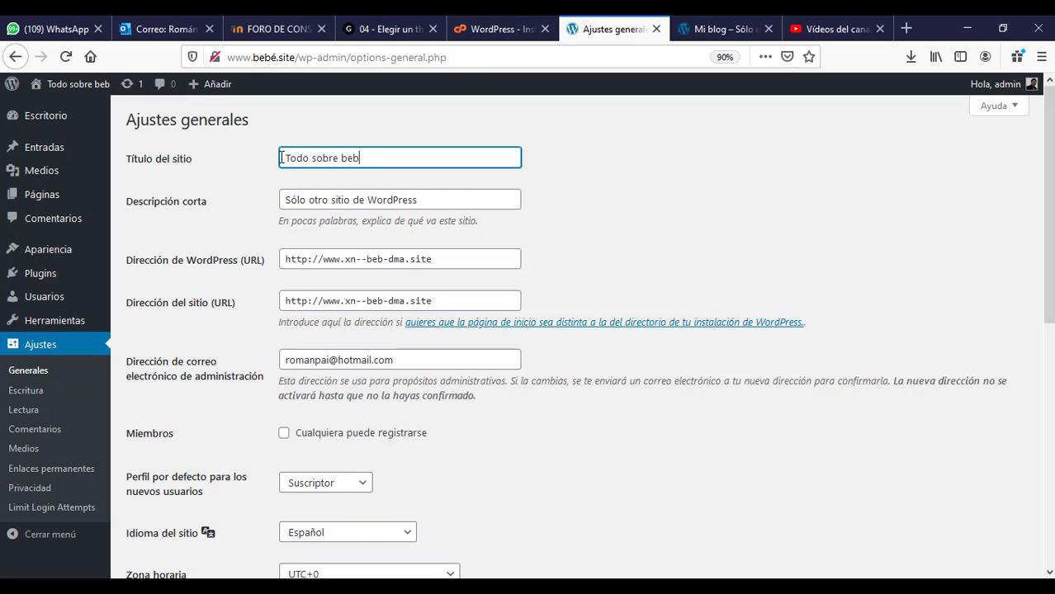
{"action": "type", "text": "és"}
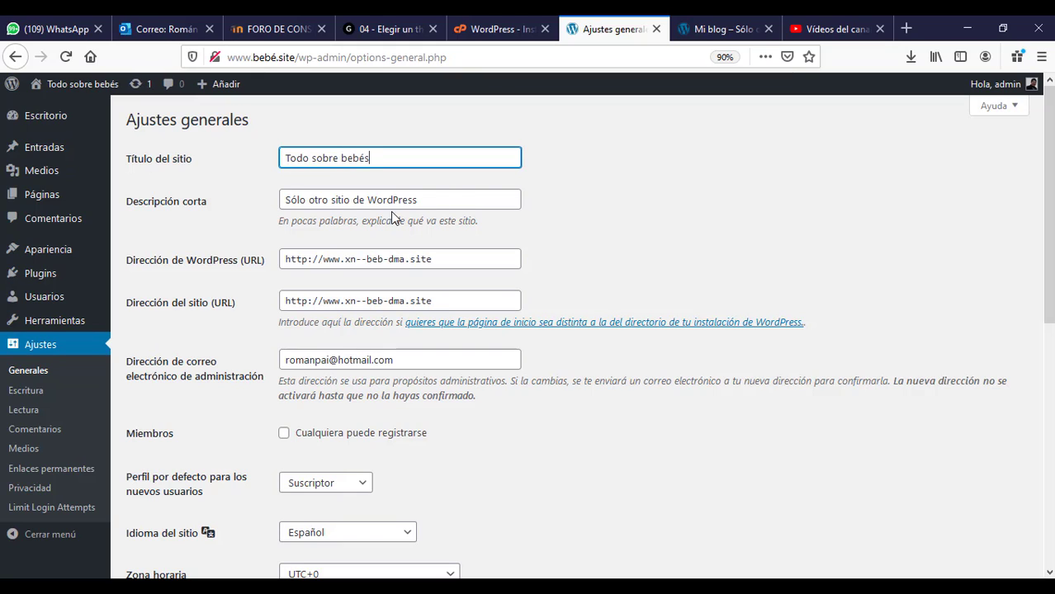
- Replace the site's short description with "Sitio especializado en bebés"
{"action": "left_click_drag", "start_coordinate": [441, 201], "coordinate": [281, 201]}
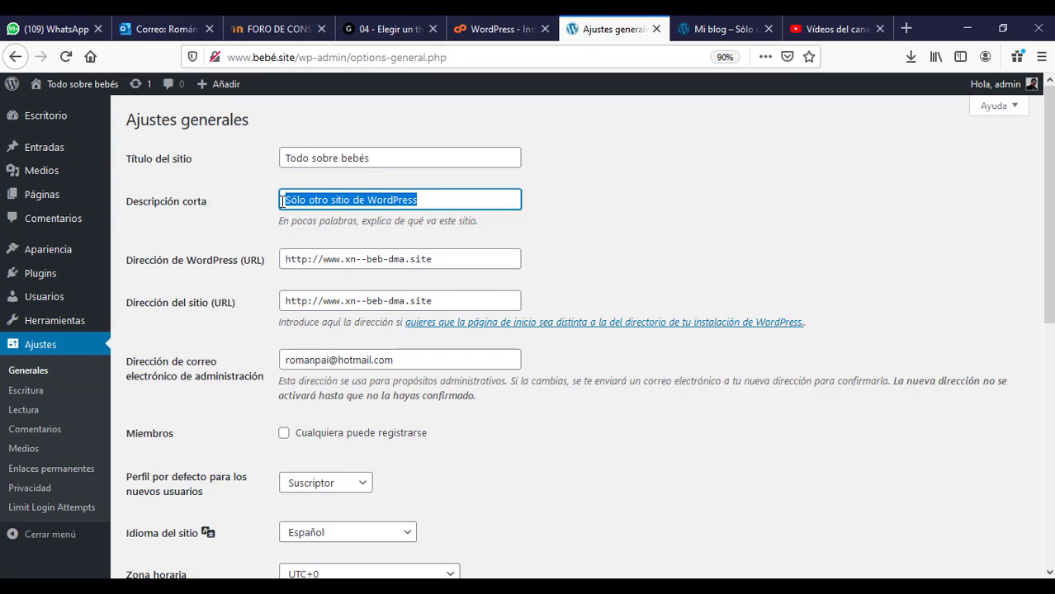
{"action": "type", "text": "Sitio es"}
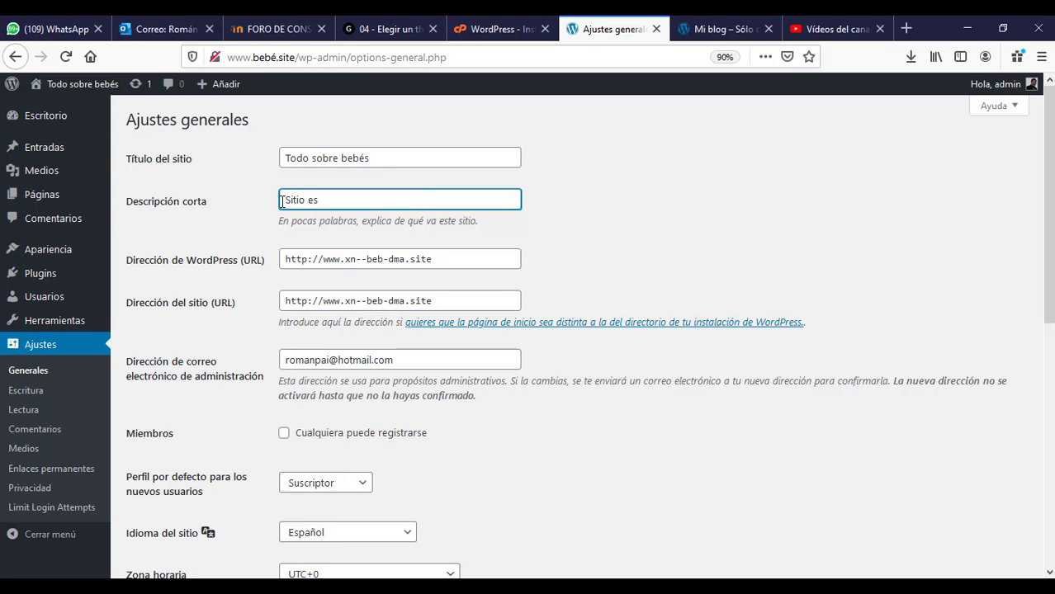
{"action": "type", "text": "pecializado en bebés"}
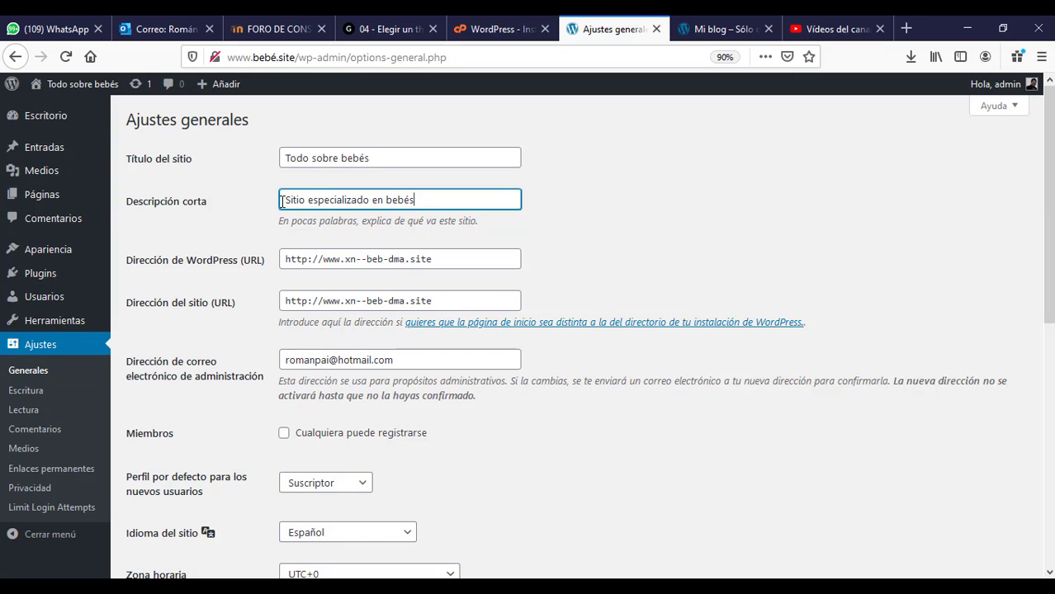
- Change the site title to "BEBÉS" and save the general settings
{"action": "left_click", "coordinate": [386, 156]}
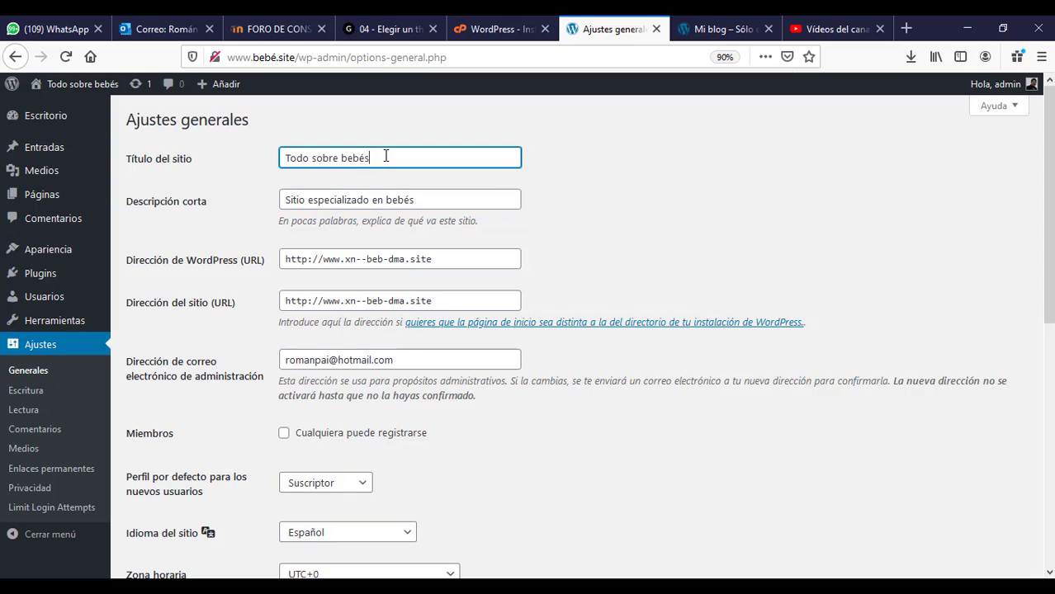
{"action": "left_click_drag", "start_coordinate": [385, 156], "coordinate": [279, 163]}
{"action": "type", "text": "B"}
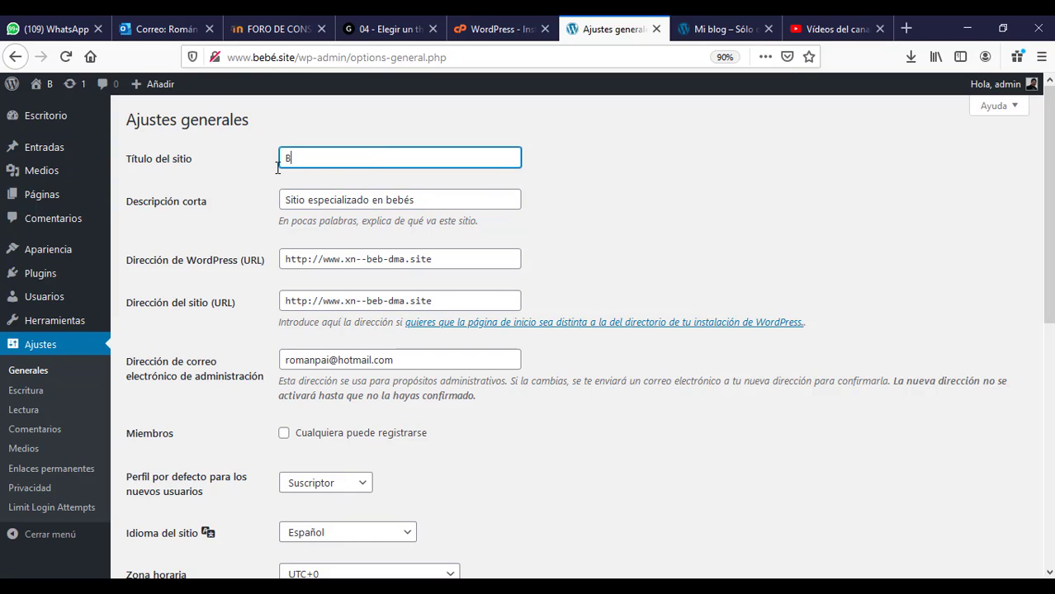
{"action": "type", "text": "EBÉS"}
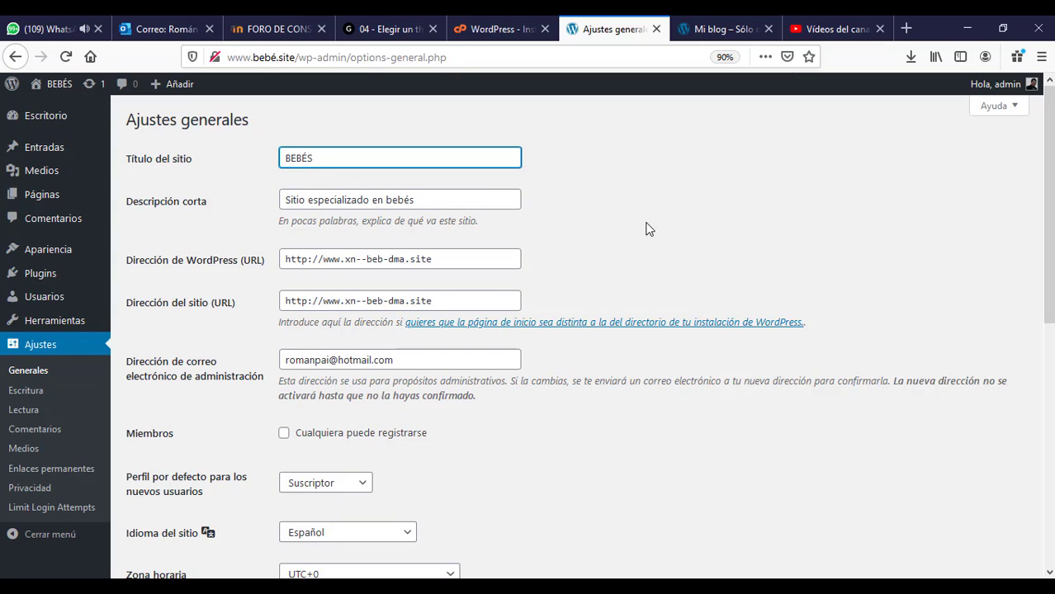
{"action": "left_click_drag", "start_coordinate": [1049, 185], "coordinate": [1039, 494]}
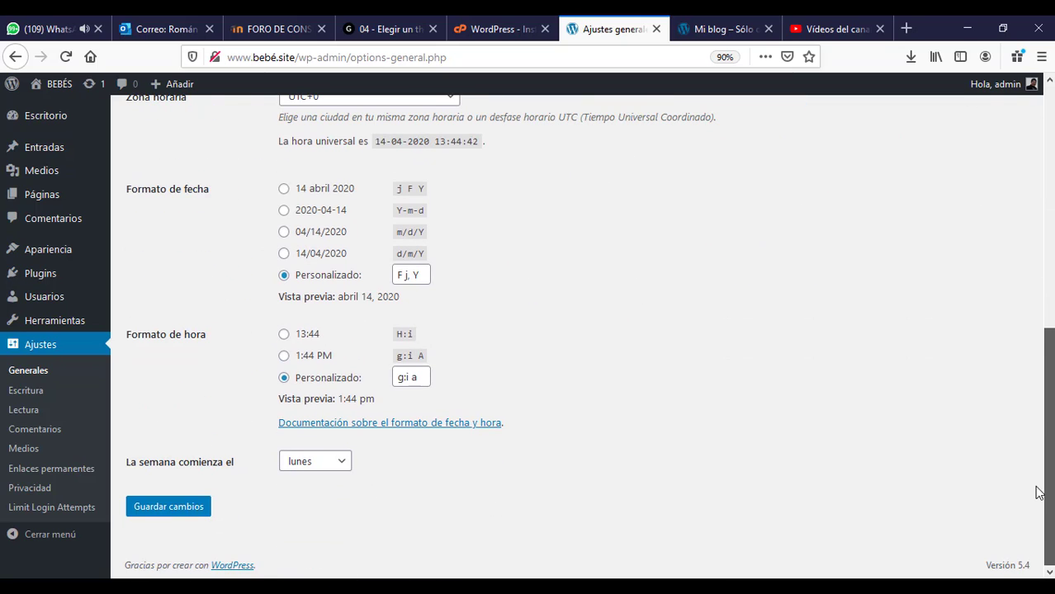
{"action": "left_click", "coordinate": [174, 512]}
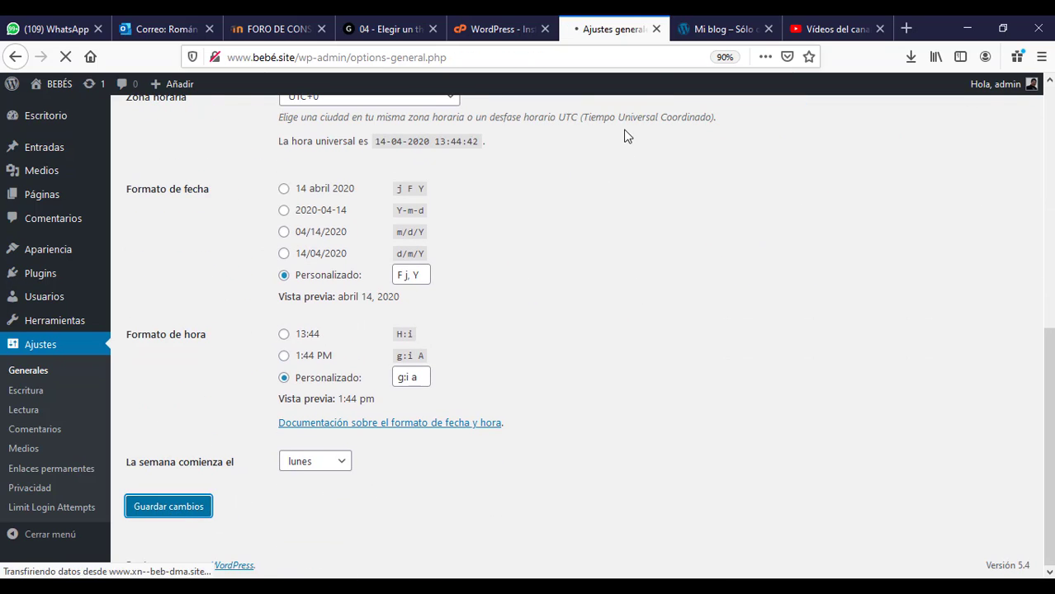
- Reload the public page to check the site's title and tagline, and return to the general settings
{"action": "left_click", "coordinate": [707, 27]}
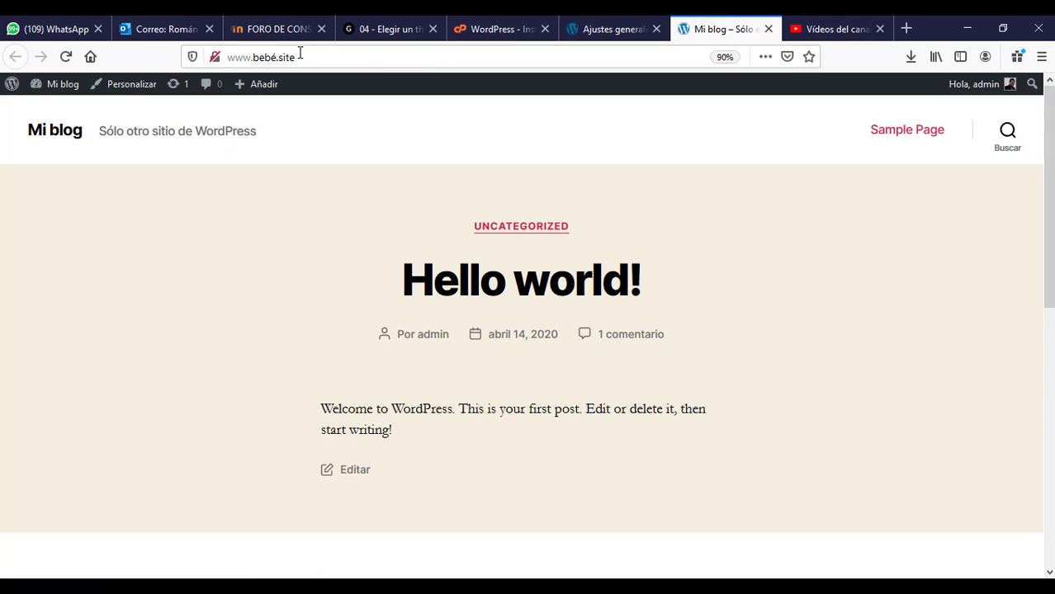
{"action": "left_click", "coordinate": [66, 57]}
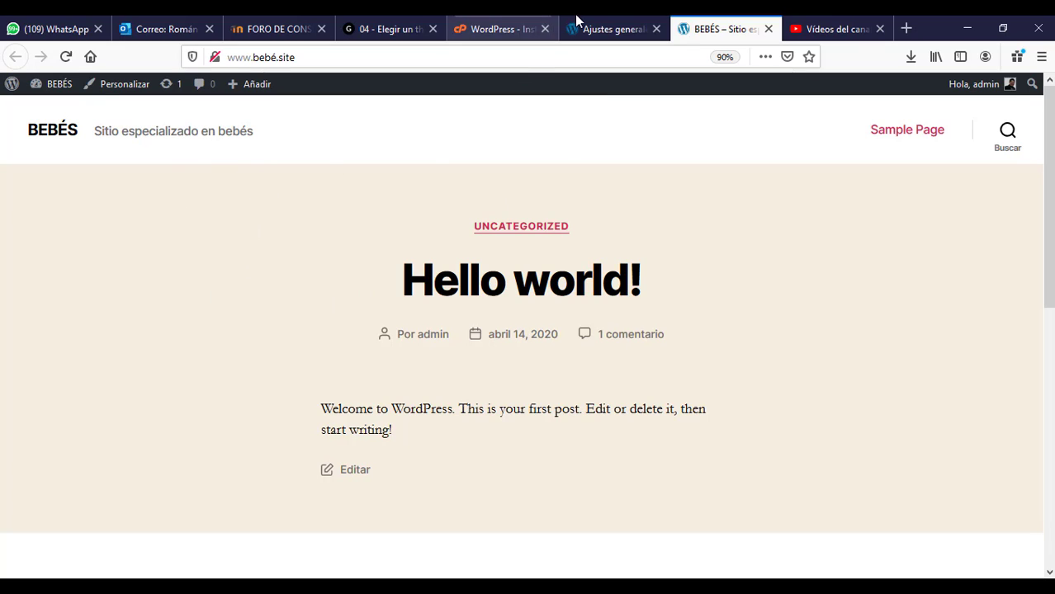
{"action": "left_click", "coordinate": [614, 30]}
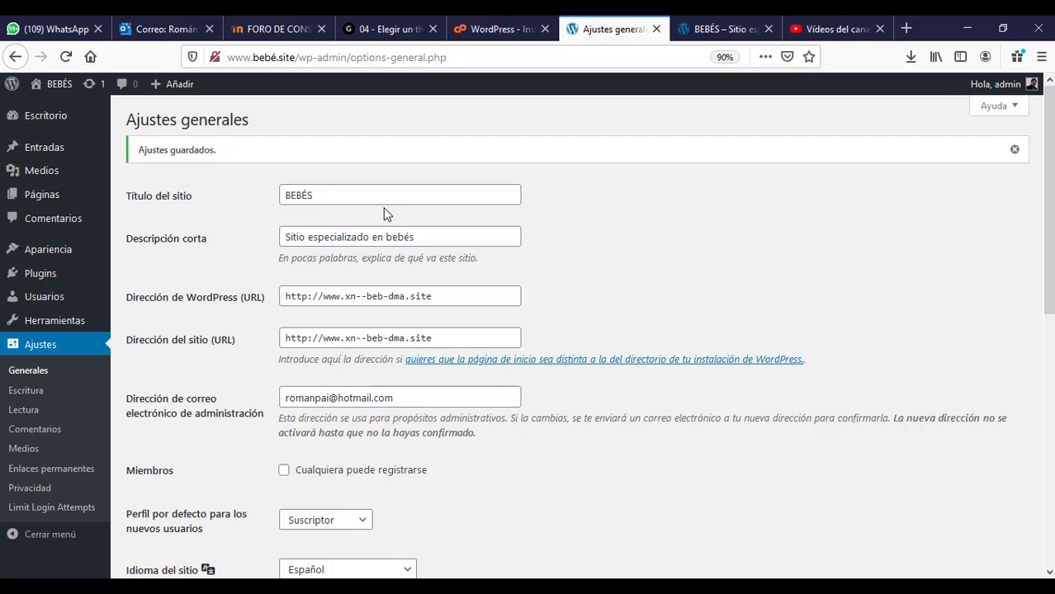
- Choose Suscriptor as the default role for new users and Español as the site language
{"action": "left_click_drag", "start_coordinate": [1050, 189], "coordinate": [1050, 254]}
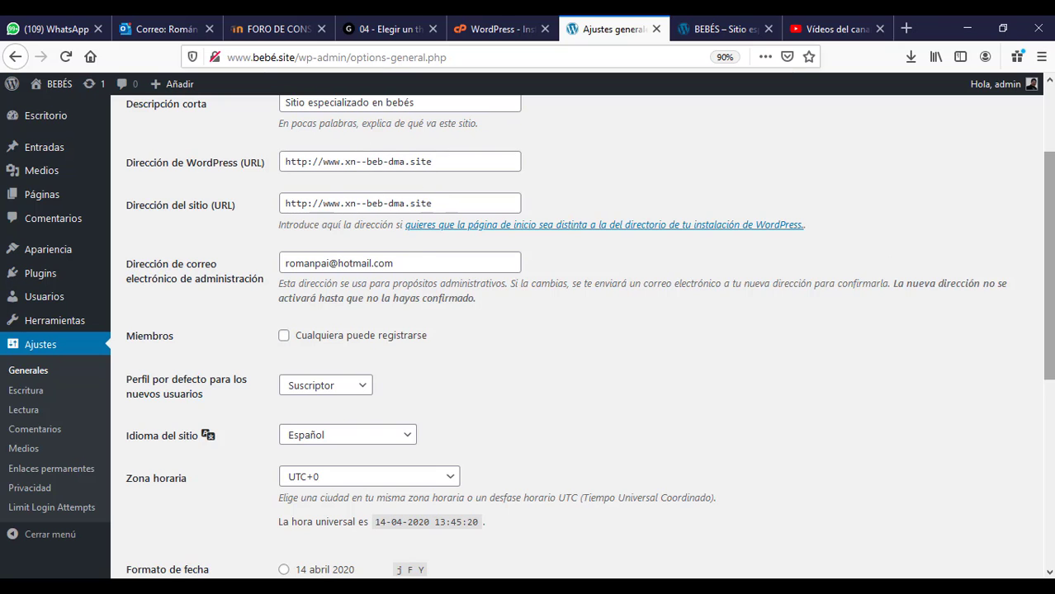
{"action": "scroll", "coordinate": [724, 307], "scroll_direction": "down", "scroll_amount": 3}
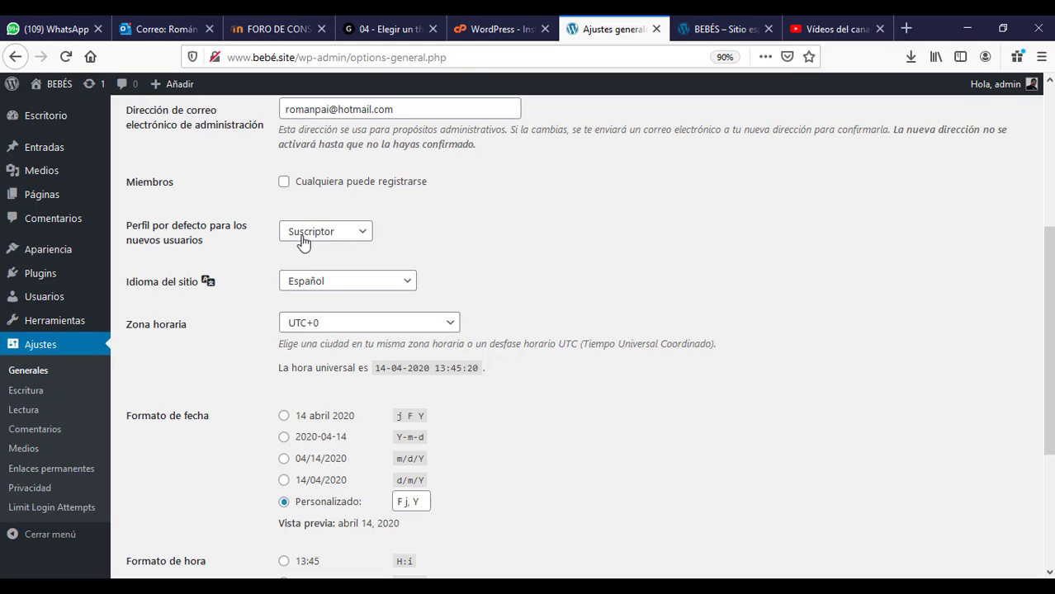
{"action": "left_click", "coordinate": [362, 238]}
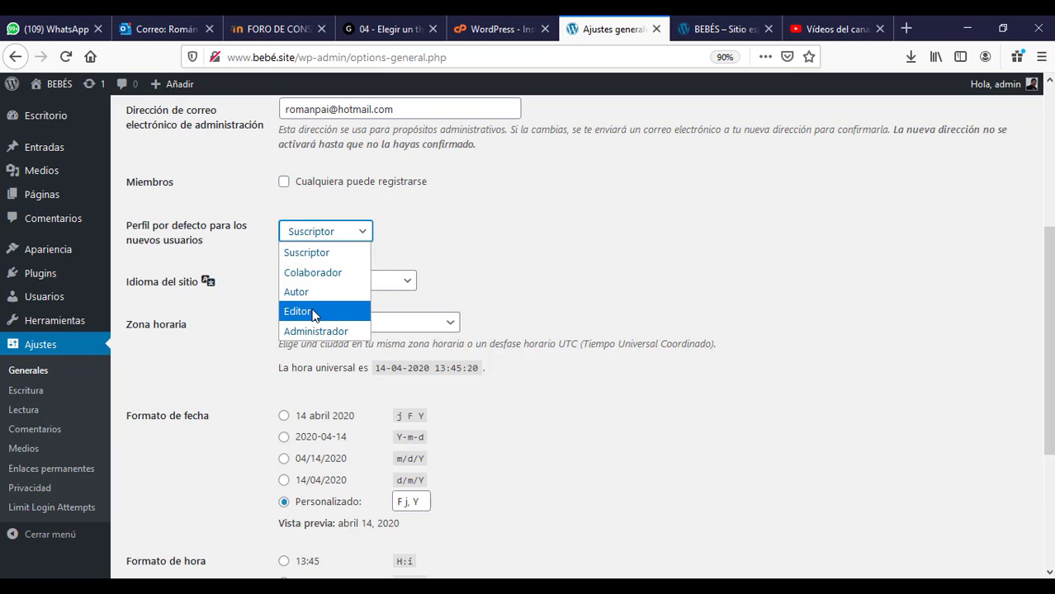
{"action": "left_click", "coordinate": [343, 259]}
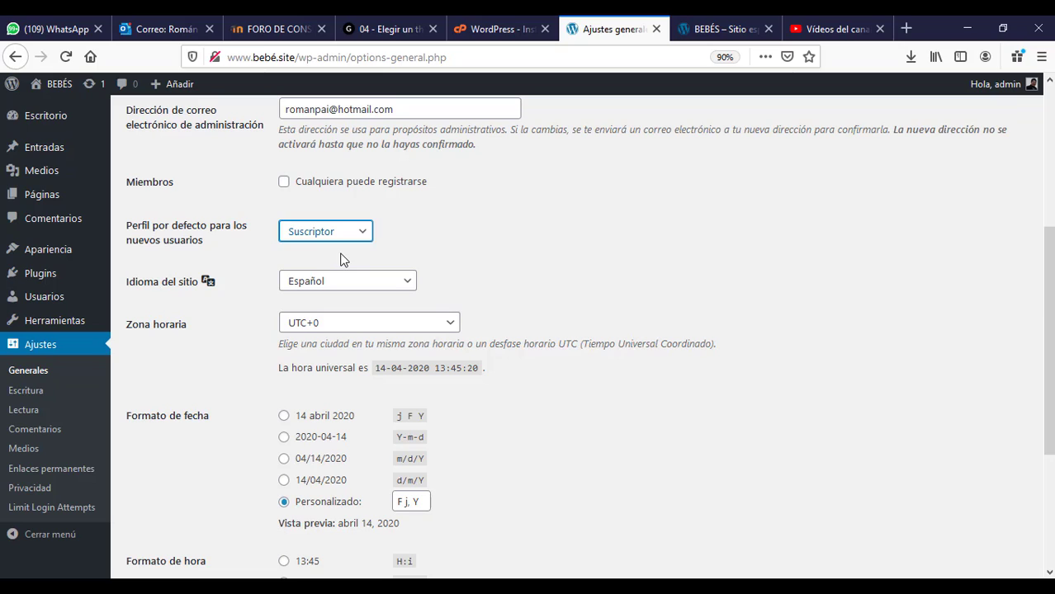
{"action": "left_click", "coordinate": [372, 283]}
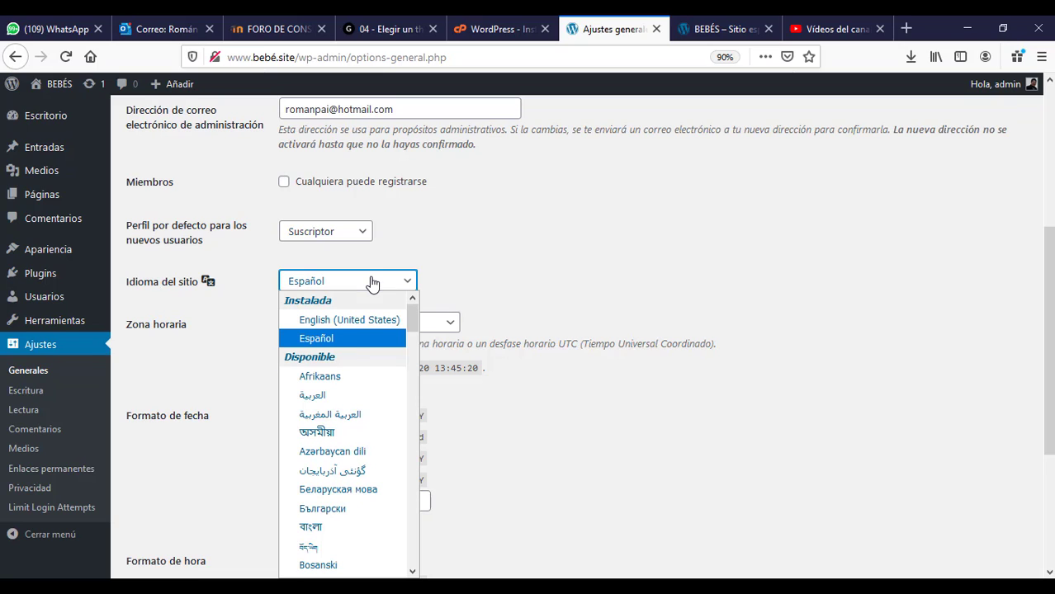
{"action": "left_click", "coordinate": [342, 338]}
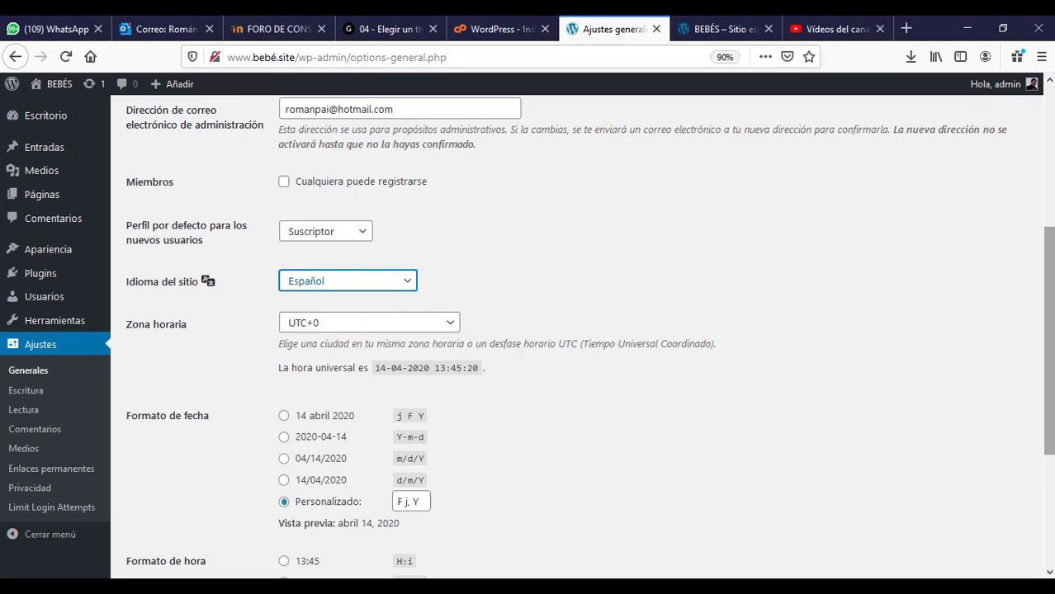
{"action": "left_click_drag", "start_coordinate": [1051, 328], "coordinate": [1051, 404]}
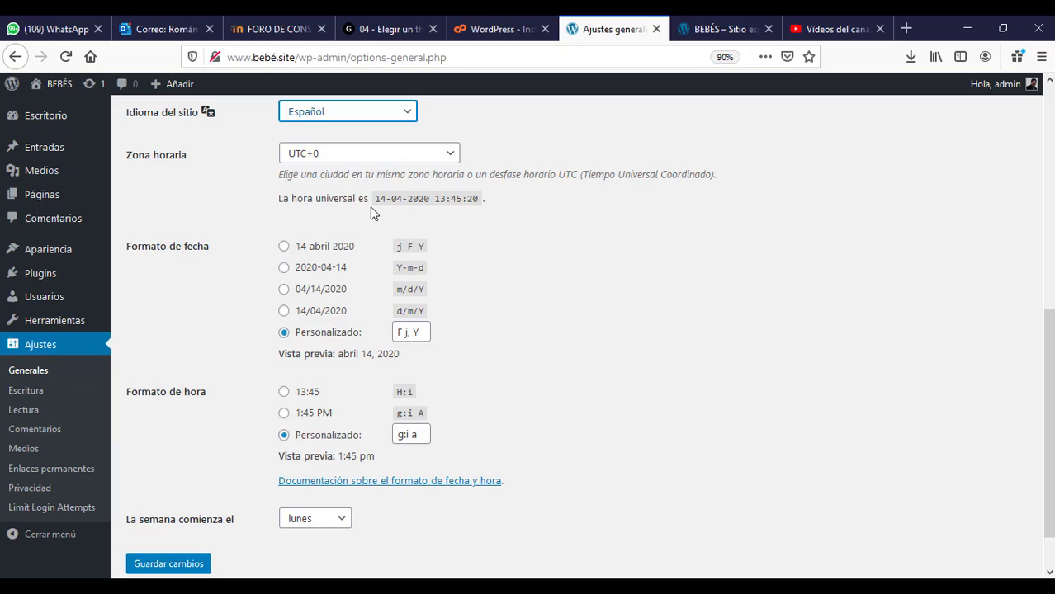
- Set the site's time zone to UTC-4 in the general settings
{"action": "left_click", "coordinate": [456, 159]}
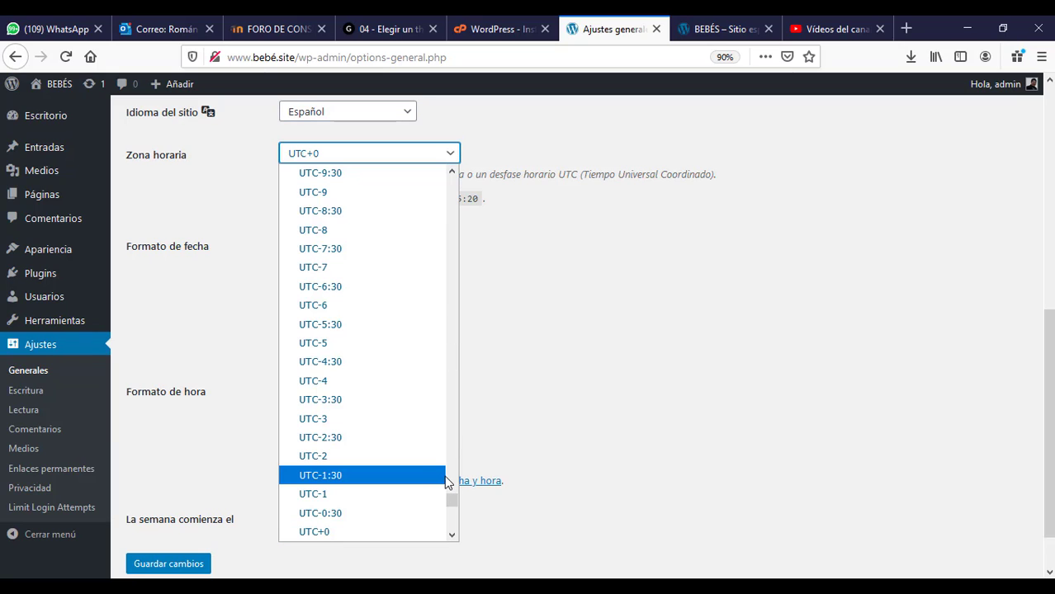
{"action": "left_click_drag", "start_coordinate": [450, 503], "coordinate": [449, 503]}
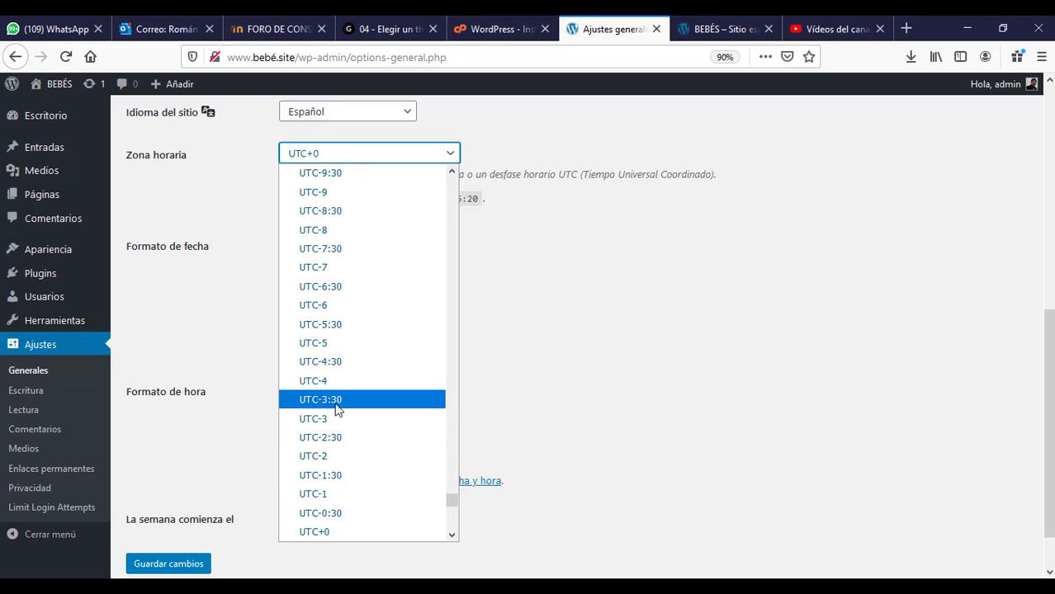
{"action": "left_click", "coordinate": [319, 378]}
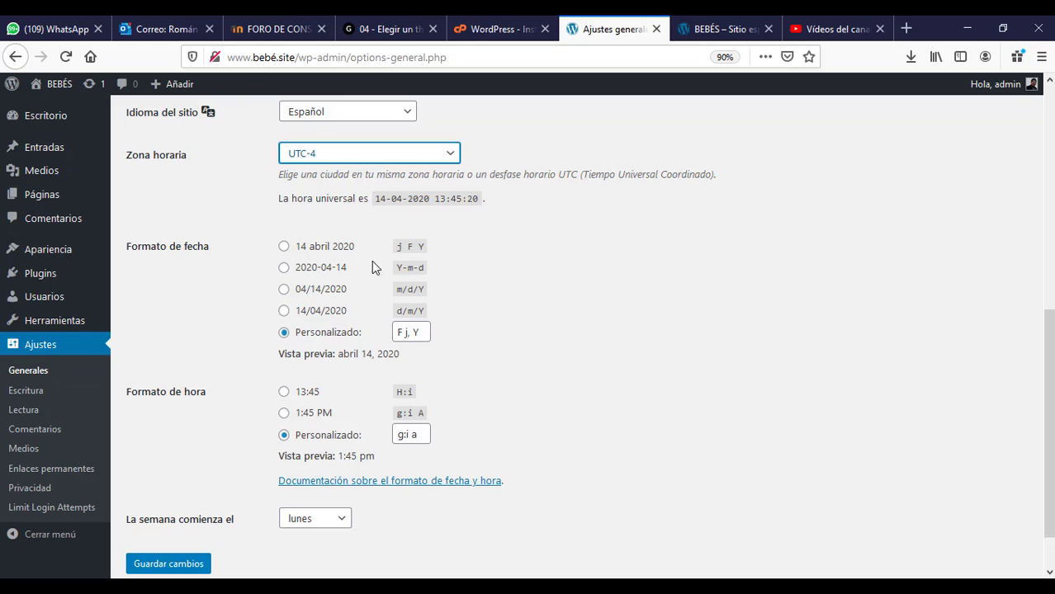
- Choose the "j F Y" date format and the 24-hour "H:i" time format for the site
{"action": "left_click", "coordinate": [284, 248]}
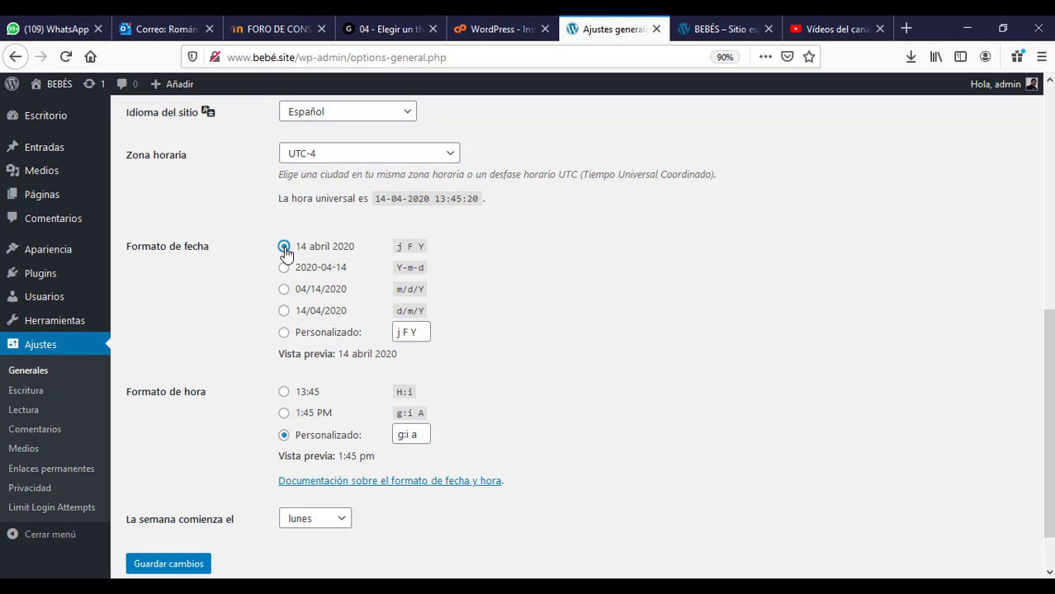
{"action": "left_click_drag", "start_coordinate": [1049, 405], "coordinate": [1049, 432]}
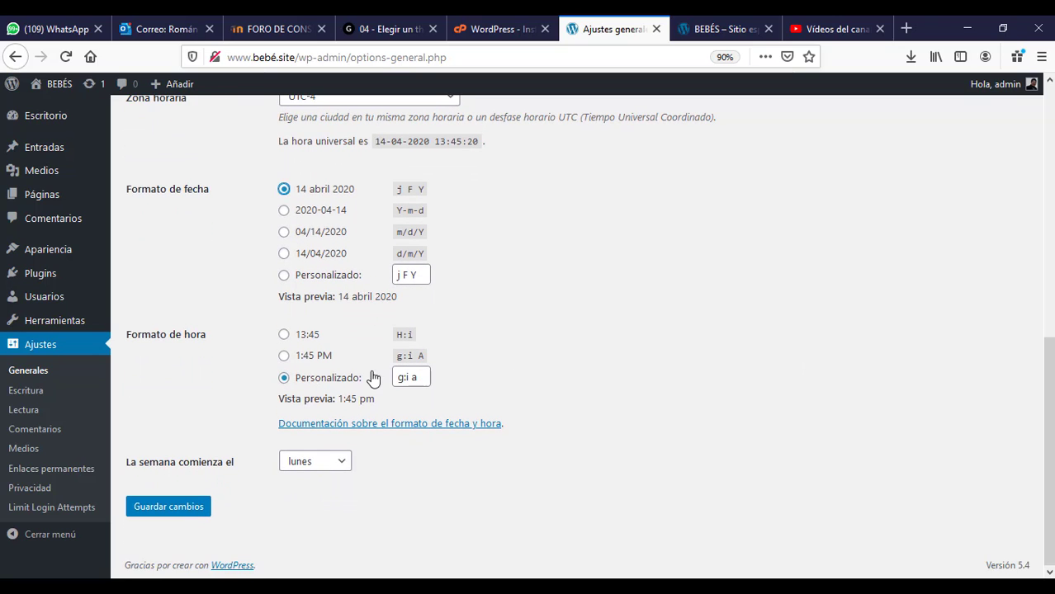
{"action": "left_click", "coordinate": [284, 335]}
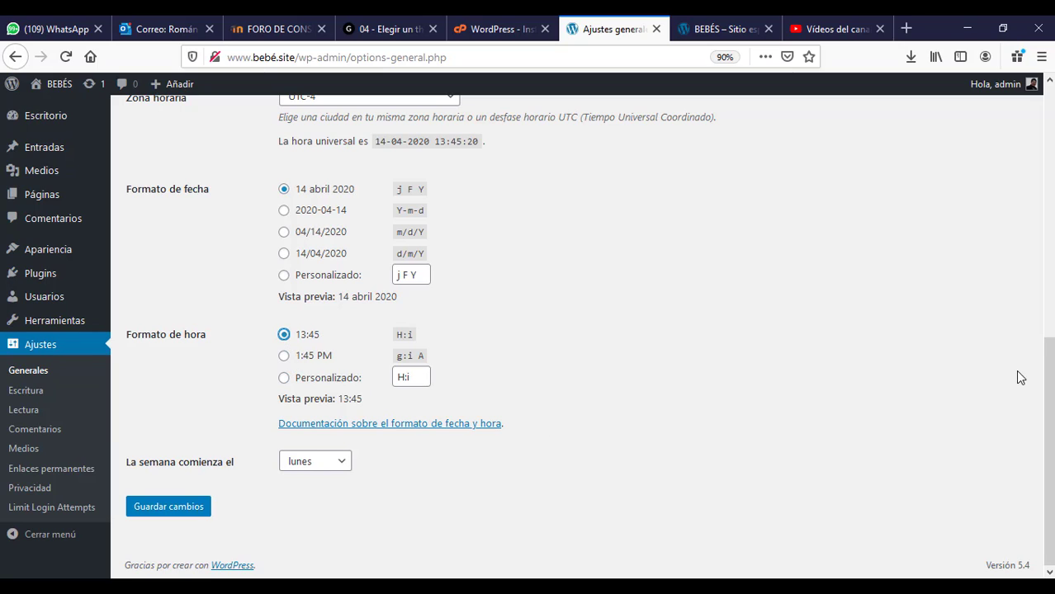
- Select lunes as the first day of the week and save the general settings
{"action": "left_click", "coordinate": [341, 465]}
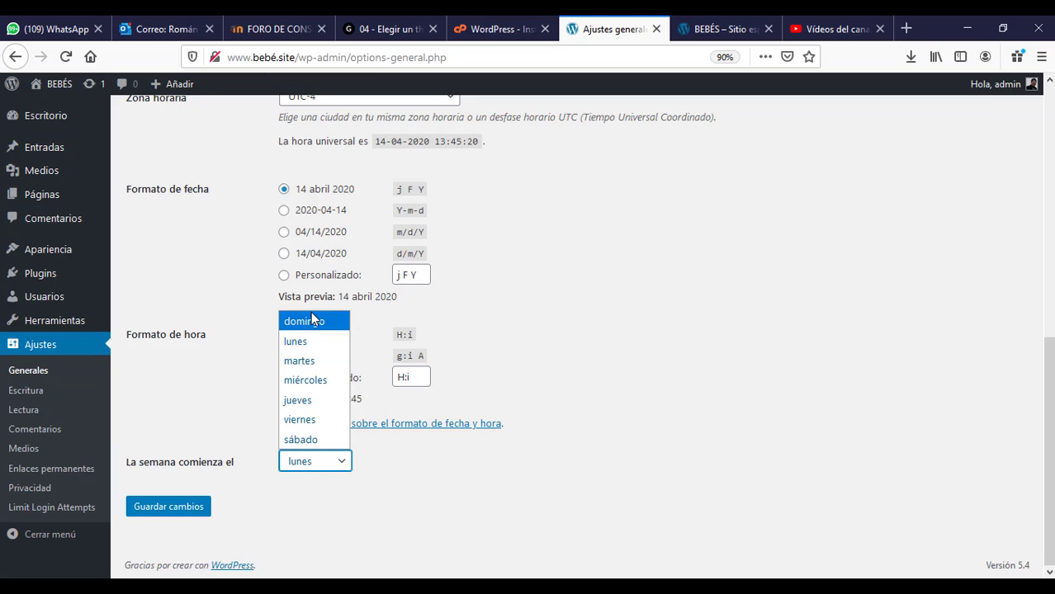
{"action": "left_click", "coordinate": [297, 342]}
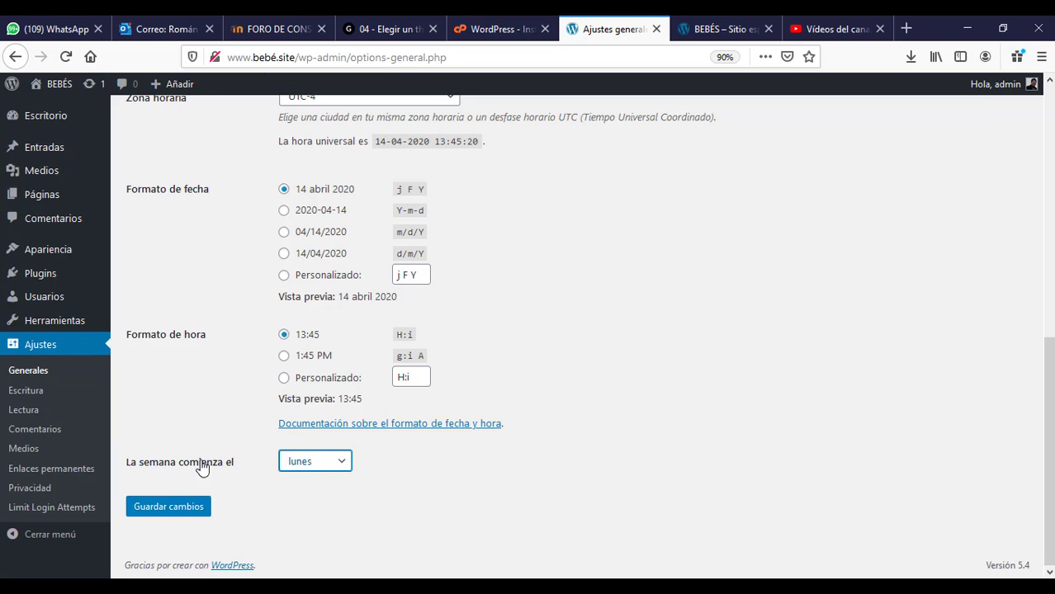
{"action": "left_click", "coordinate": [162, 509]}
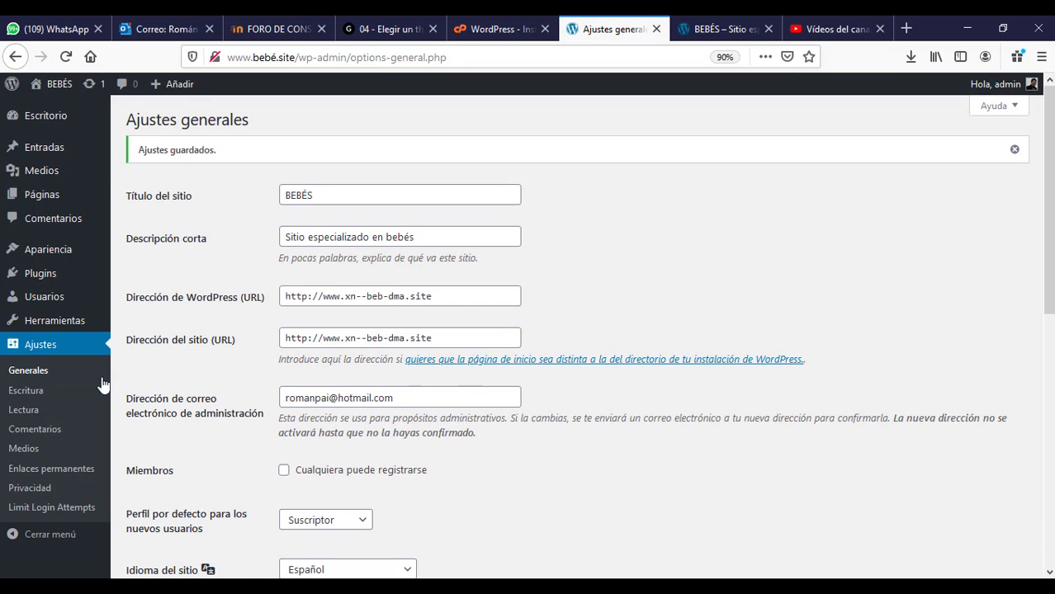
- Open the writing settings and review the default post category, post format, post-by-email and update services options
{"action": "left_click", "coordinate": [25, 392]}
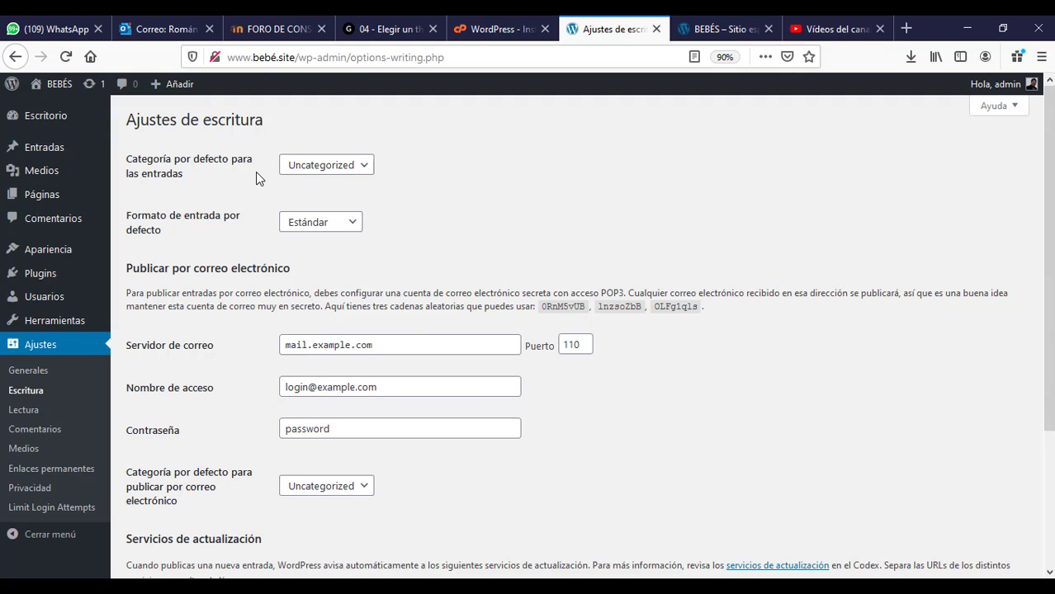
{"action": "left_click", "coordinate": [367, 167]}
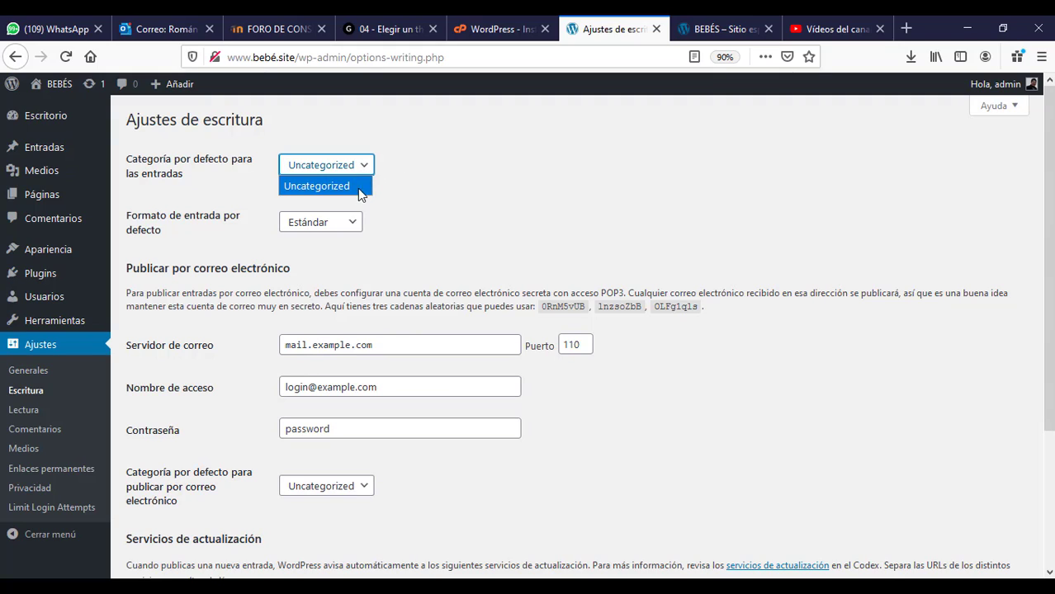
{"action": "left_click", "coordinate": [457, 190]}
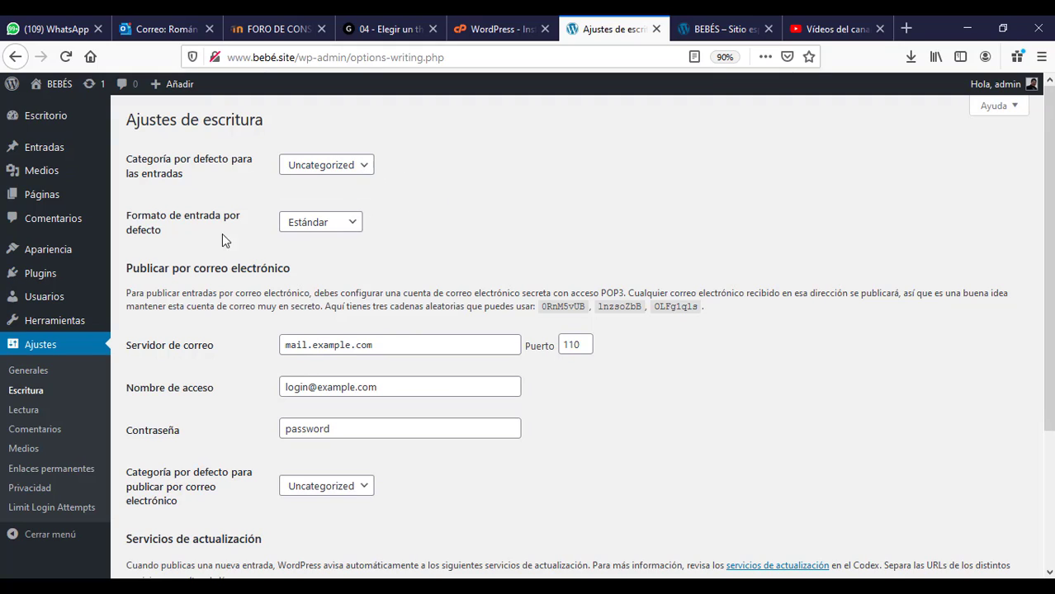
{"action": "left_click", "coordinate": [355, 225]}
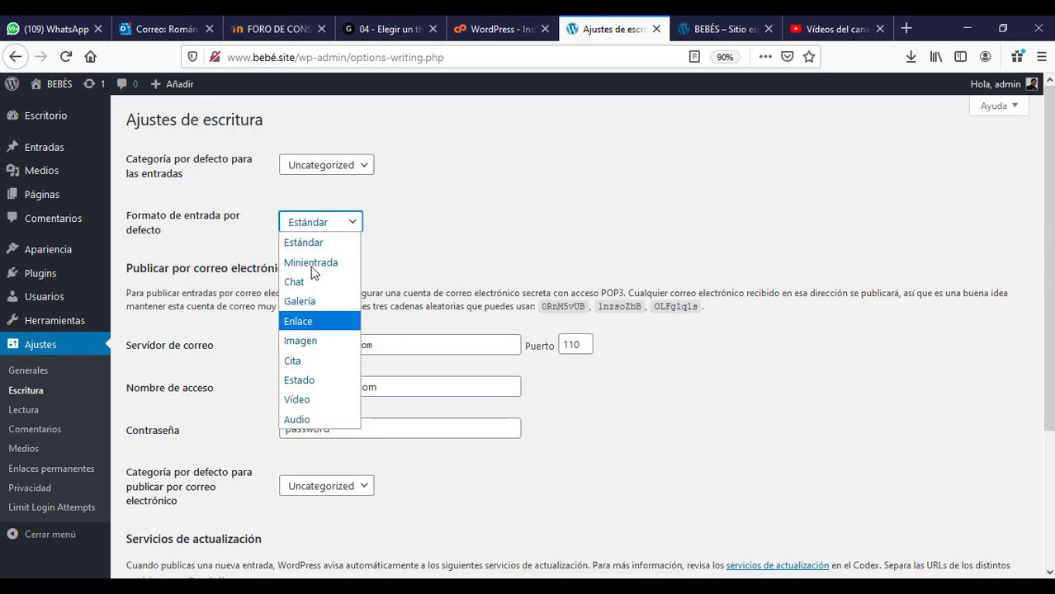
{"action": "left_click", "coordinate": [318, 245]}
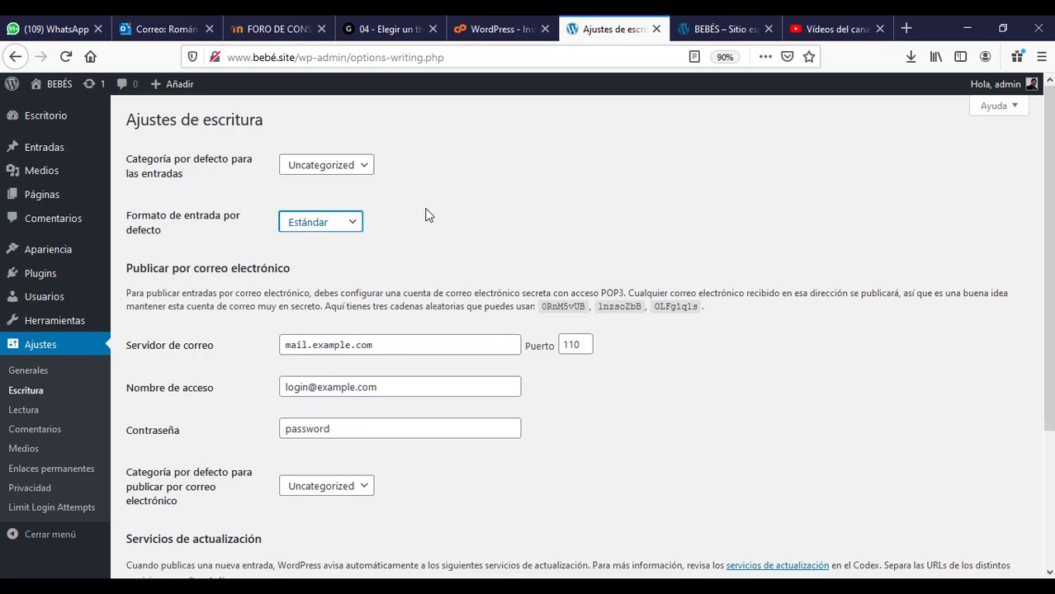
{"action": "scroll", "coordinate": [1051, 247], "scroll_direction": "down", "scroll_amount": 2}
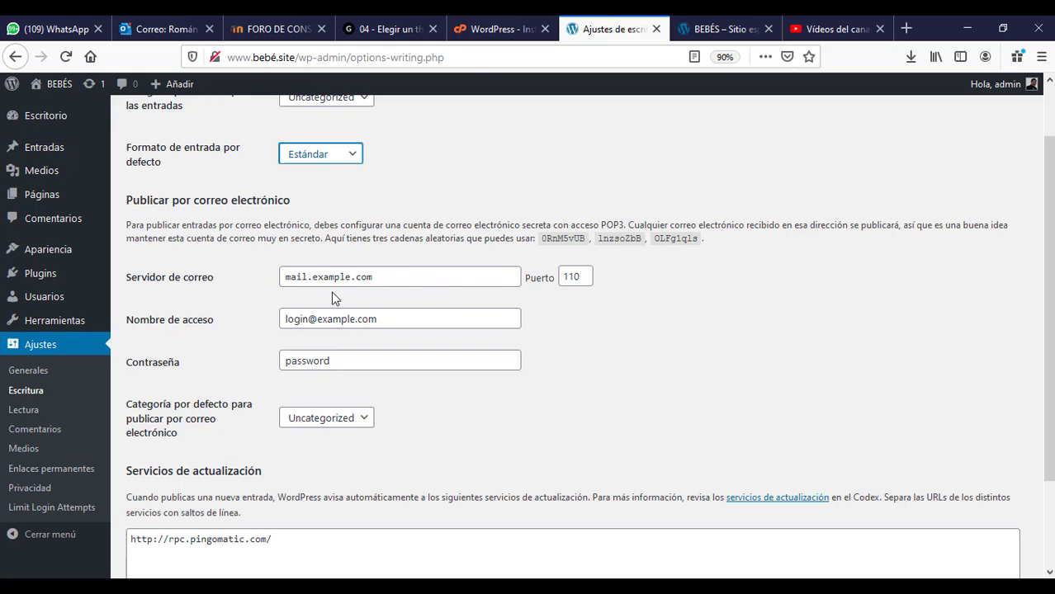
{"action": "left_click_drag", "start_coordinate": [405, 279], "coordinate": [263, 281]}
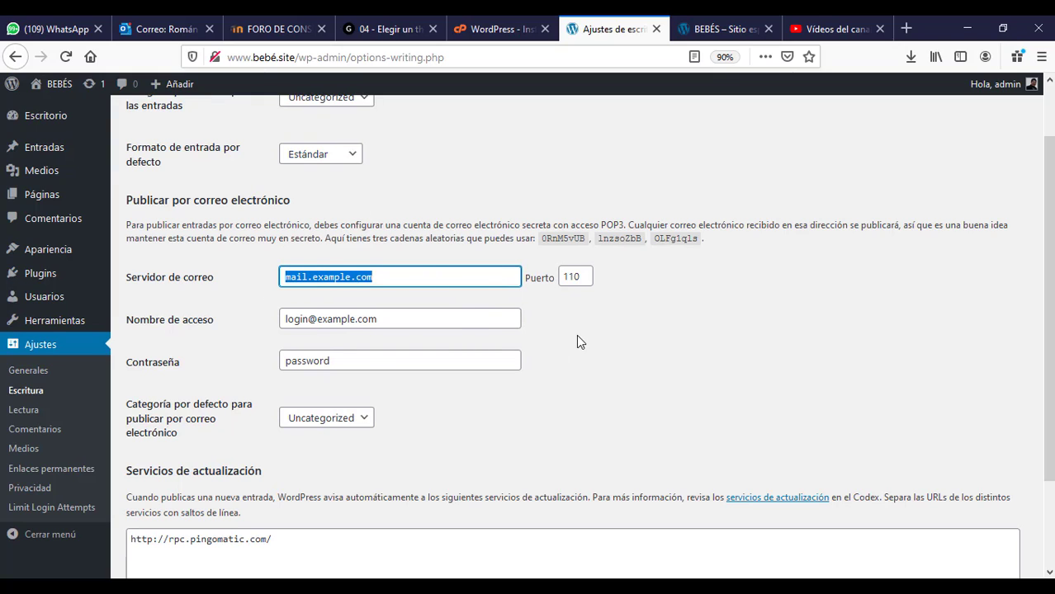
{"action": "scroll", "coordinate": [1048, 314], "scroll_direction": "down", "scroll_amount": 2}
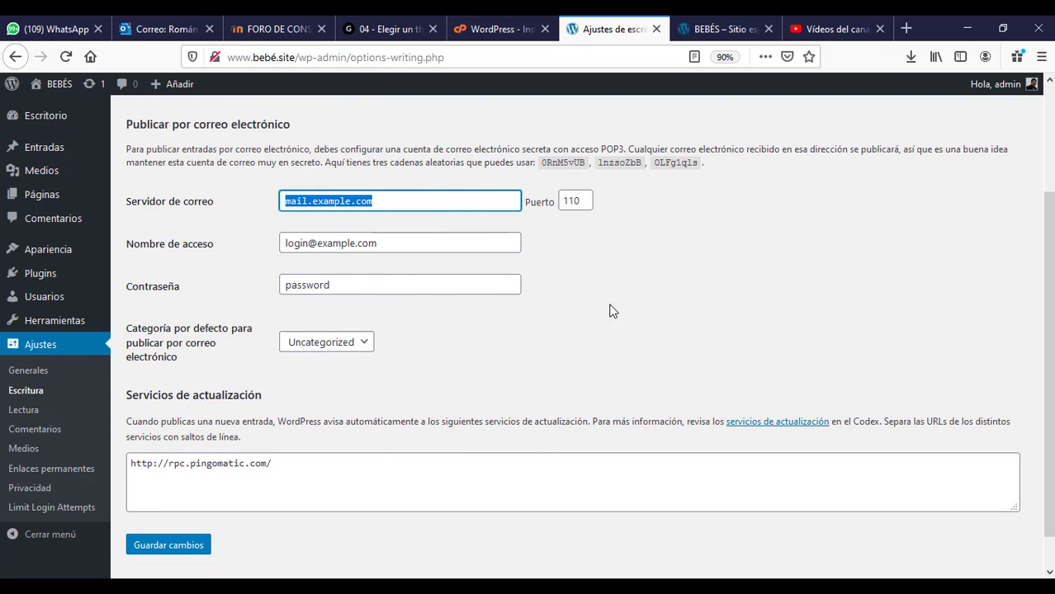
- Open the reading settings and review the homepage, post count, feed and search engine visibility options
{"action": "left_click", "coordinate": [24, 411]}
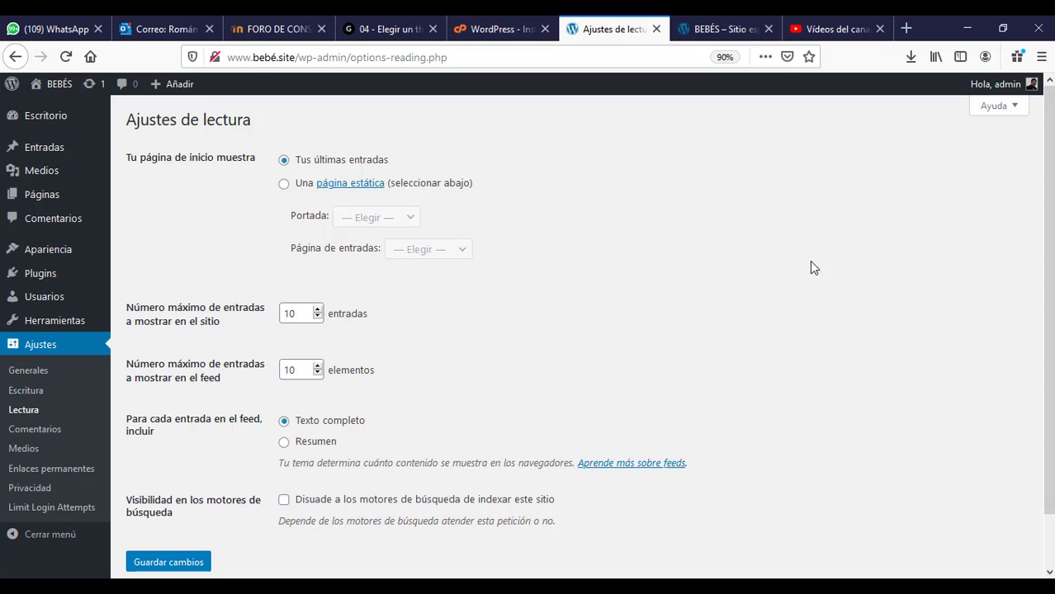
{"action": "scroll", "coordinate": [743, 297], "scroll_direction": "down", "scroll_amount": 2}
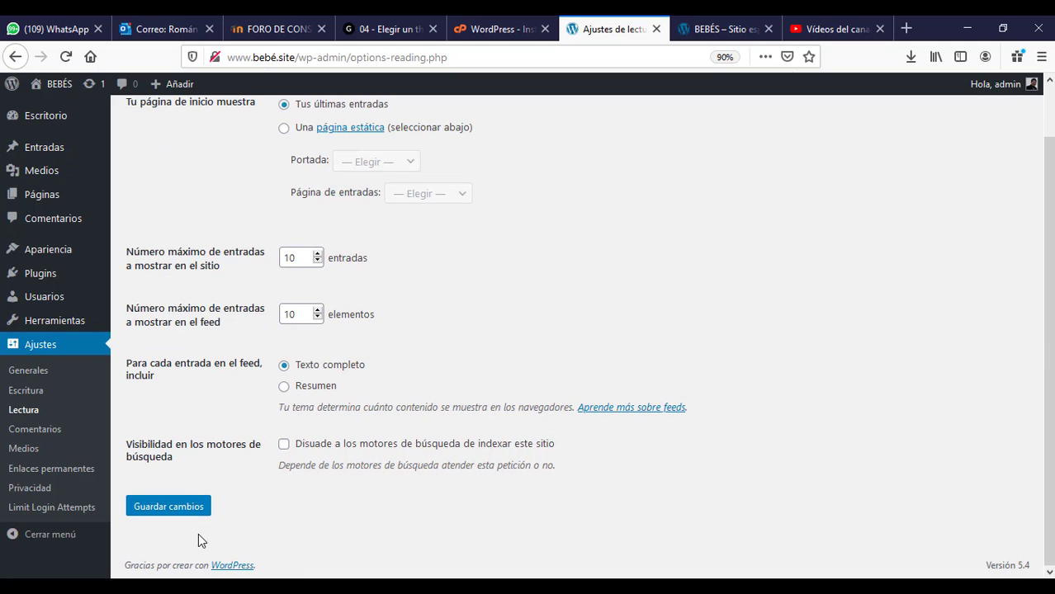
- In the comment settings, require manual approval of comments and disable the requirement that the author have a previously approved comment
{"action": "left_click", "coordinate": [44, 436]}
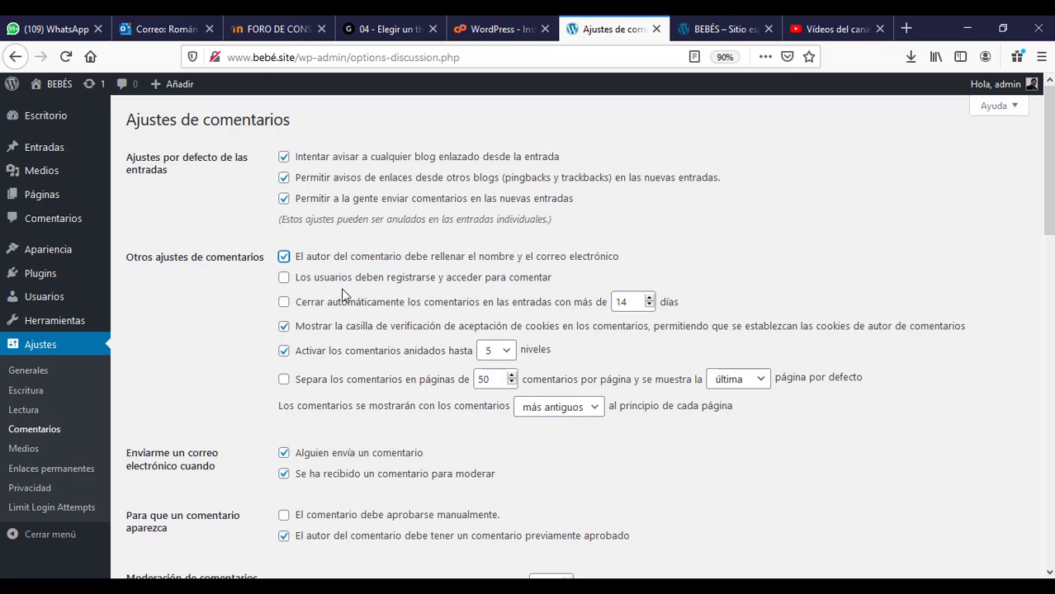
{"action": "scroll", "coordinate": [479, 203], "scroll_direction": "down", "scroll_amount": 3}
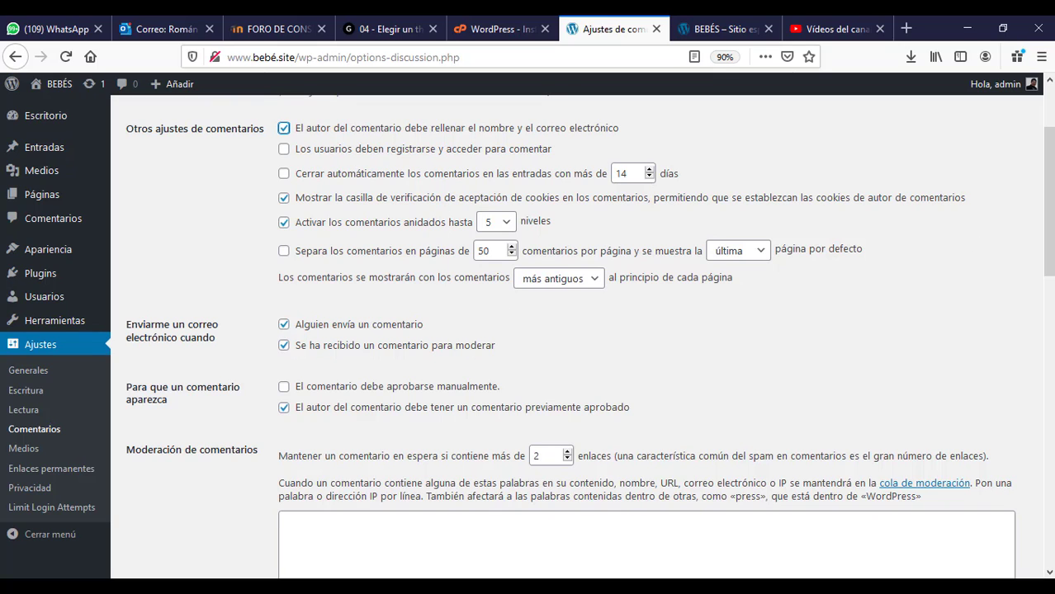
{"action": "scroll", "coordinate": [1048, 206], "scroll_direction": "down", "scroll_amount": 3}
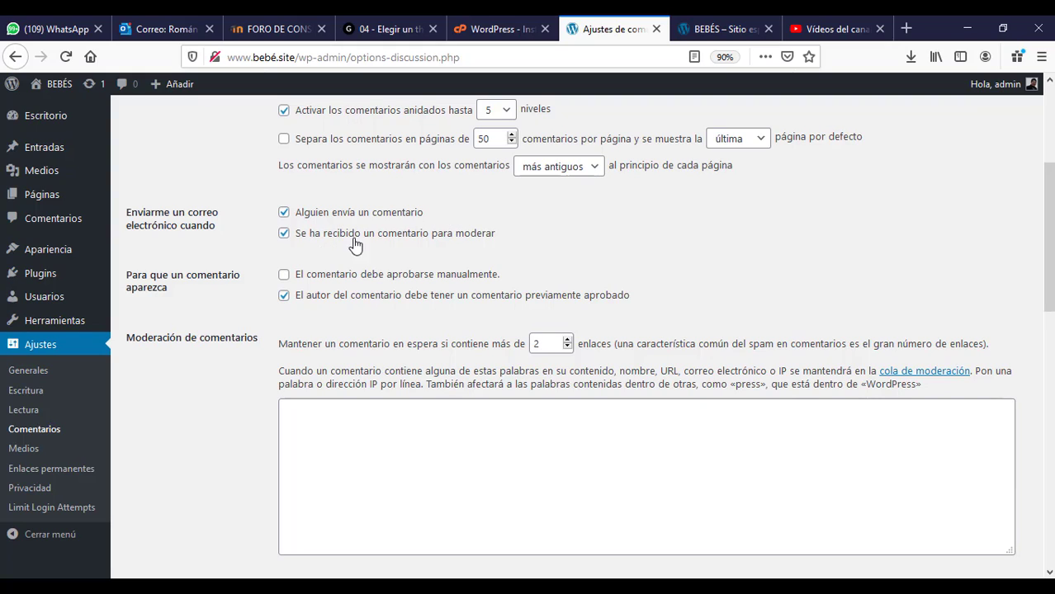
{"action": "left_click", "coordinate": [284, 232]}
{"action": "left_click", "coordinate": [284, 233]}
{"action": "left_click", "coordinate": [285, 297]}
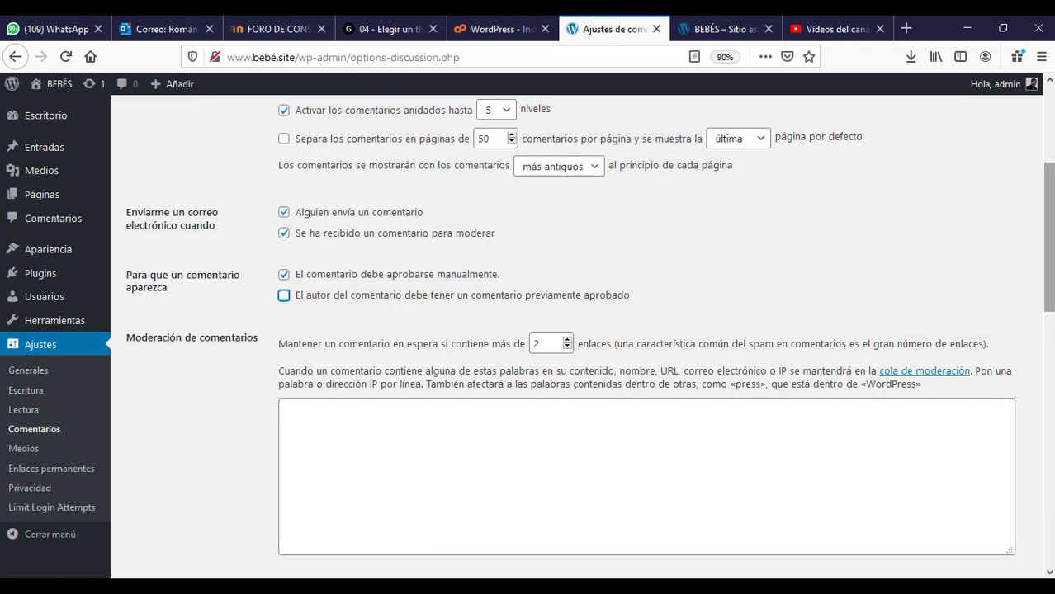
- Review the comment blacklist and avatar options, and save the comment settings
{"action": "scroll", "coordinate": [1048, 273], "scroll_direction": "down", "scroll_amount": 2}
{"action": "scroll", "coordinate": [582, 330], "scroll_direction": "down", "scroll_amount": 3}
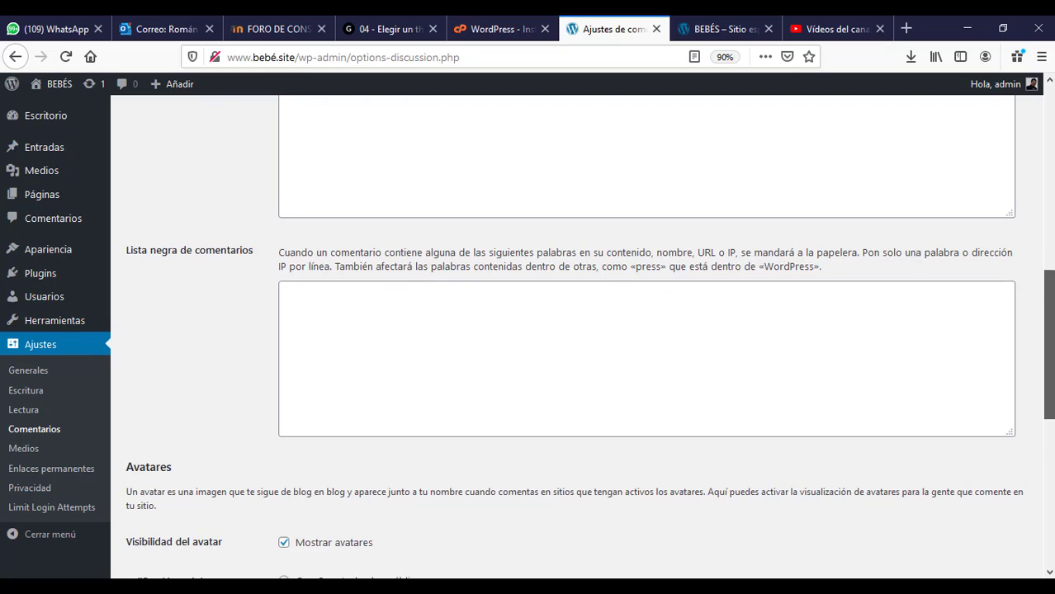
{"action": "scroll", "coordinate": [582, 330], "scroll_direction": "down", "scroll_amount": 1}
{"action": "scroll", "coordinate": [677, 264], "scroll_direction": "down", "scroll_amount": 1}
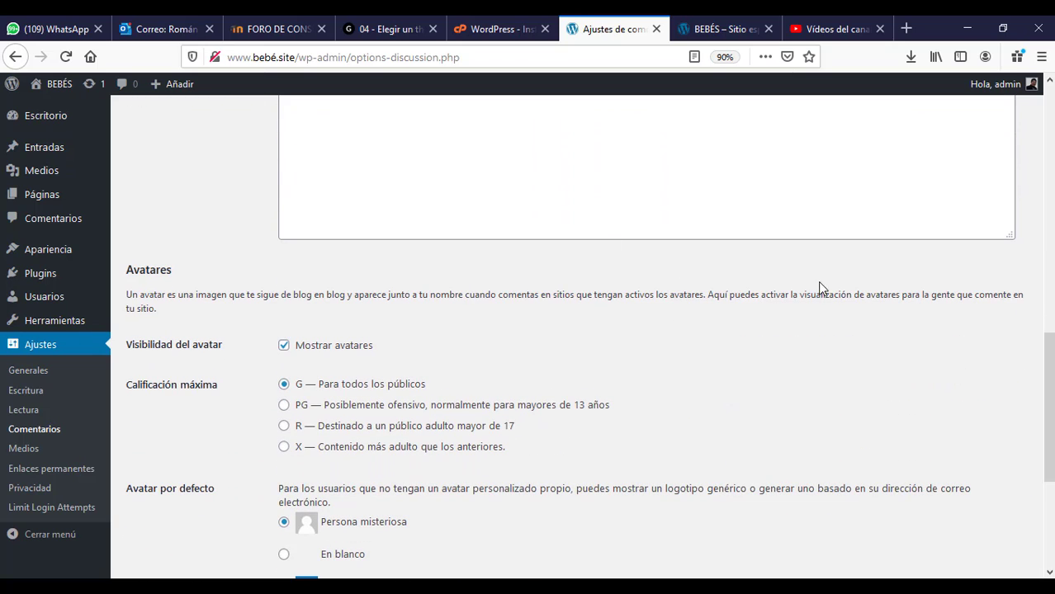
{"action": "scroll", "coordinate": [589, 346], "scroll_direction": "down", "scroll_amount": 2}
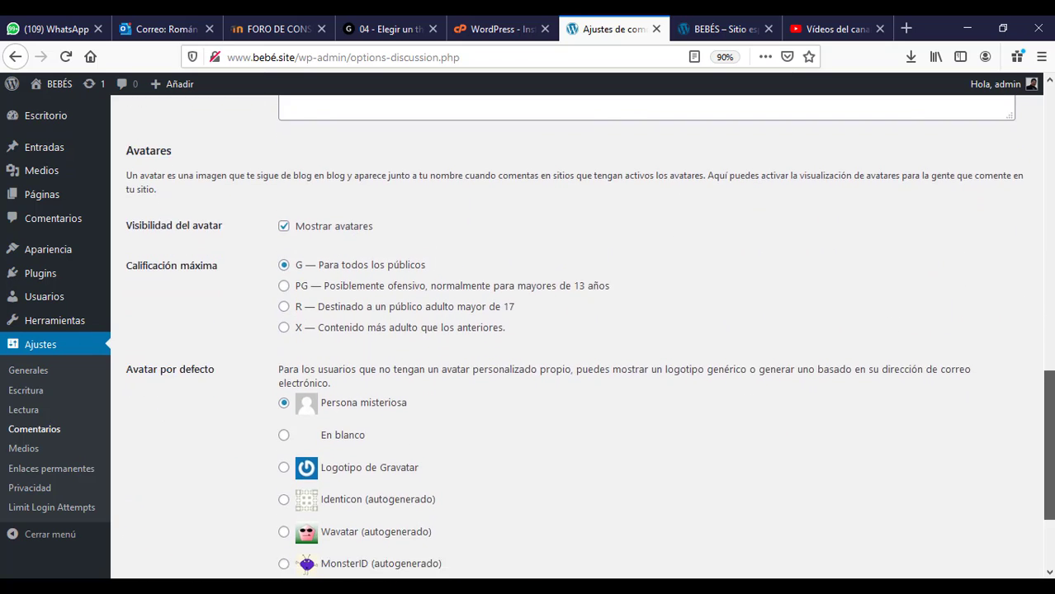
{"action": "scroll", "coordinate": [589, 328], "scroll_direction": "down", "scroll_amount": 1}
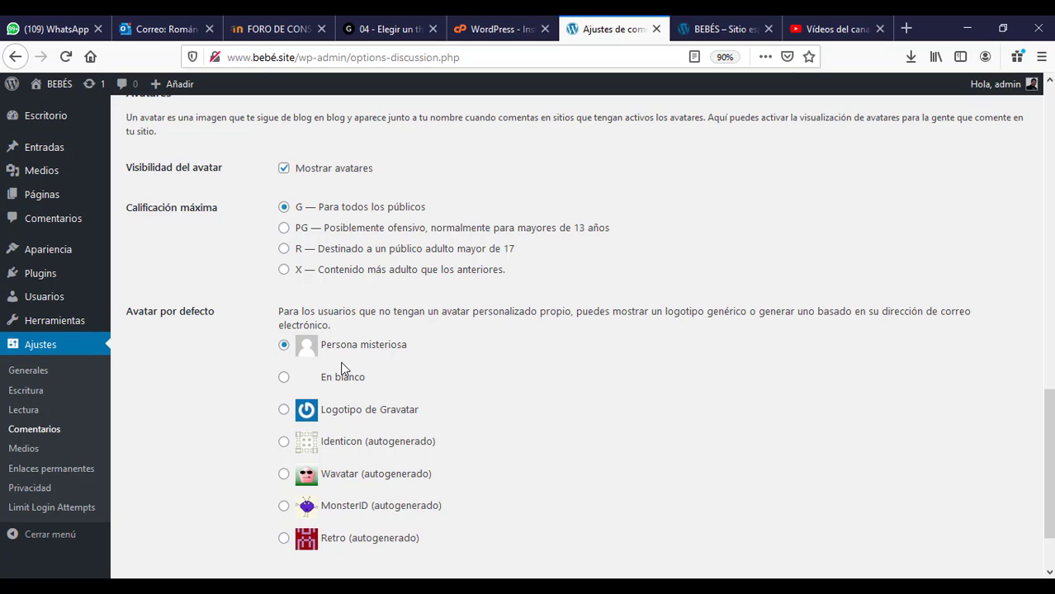
{"action": "mouse_move", "coordinate": [1050, 435]}
{"action": "left_mouse_down"}
{"action": "mouse_move", "coordinate": [1053, 462]}
{"action": "mouse_move", "coordinate": [1051, 384]}
{"action": "mouse_move", "coordinate": [1053, 450]}
{"action": "left_mouse_up"}
{"action": "left_click", "coordinate": [161, 511]}
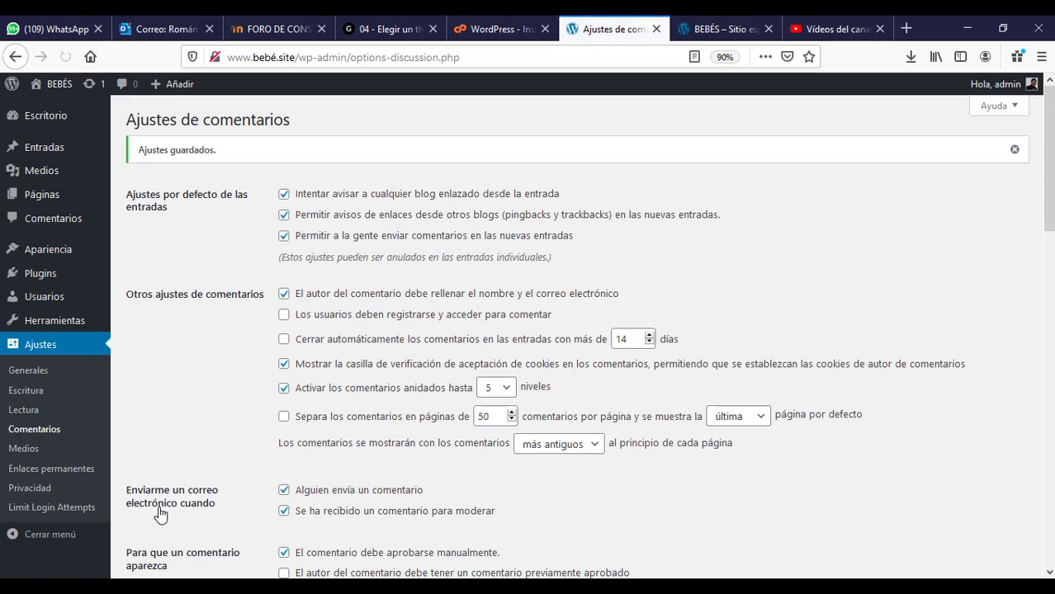
{"action": "scroll", "coordinate": [259, 353], "scroll_direction": "down", "scroll_amount": 5}
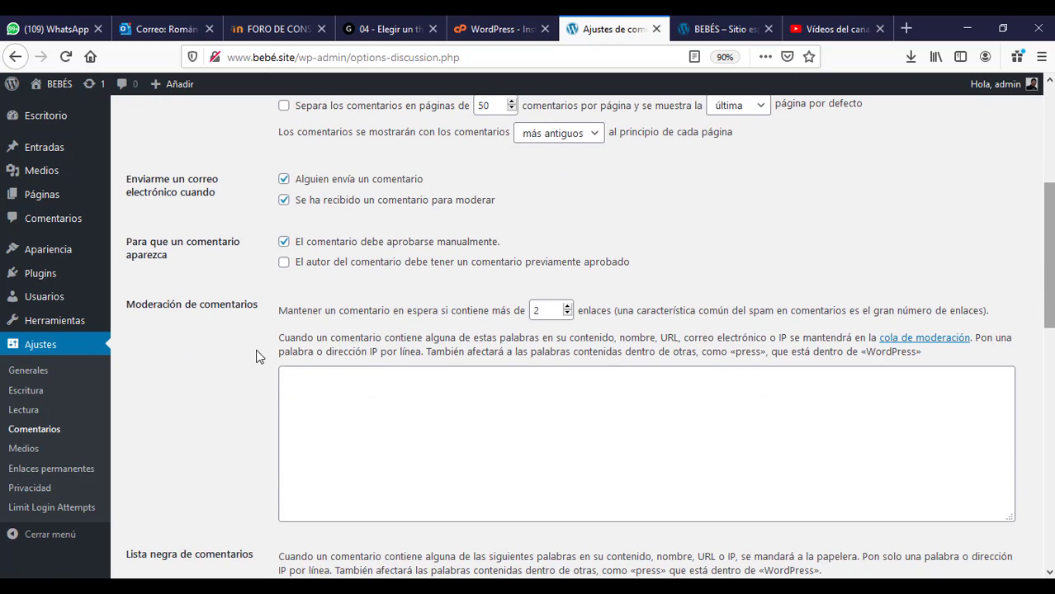
- Open the media settings, review the image sizes and file upload options, and save them
{"action": "left_click", "coordinate": [23, 450]}
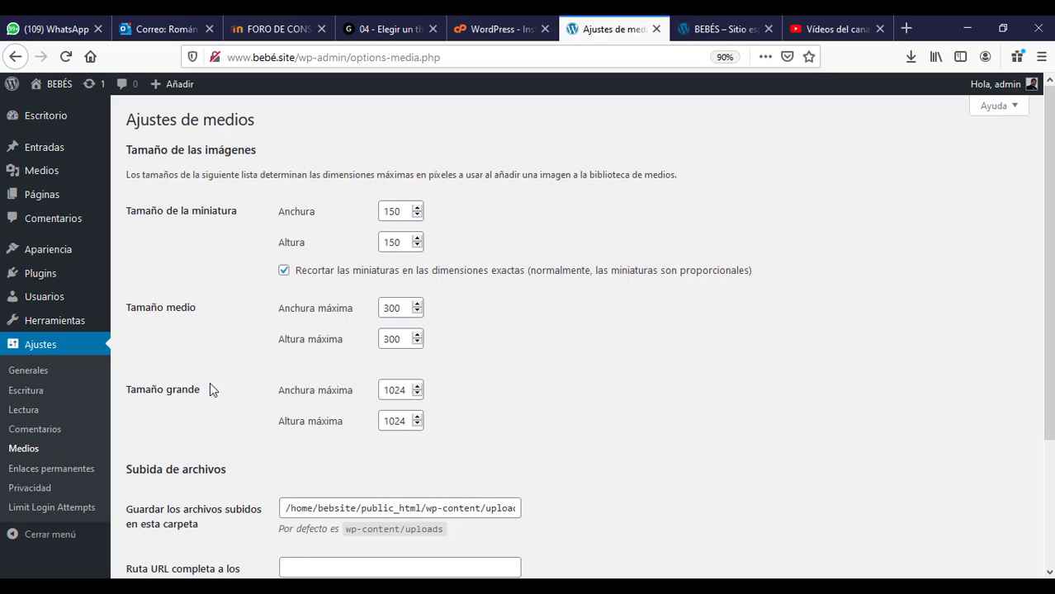
{"action": "left_click_drag", "start_coordinate": [1049, 335], "coordinate": [1050, 462]}
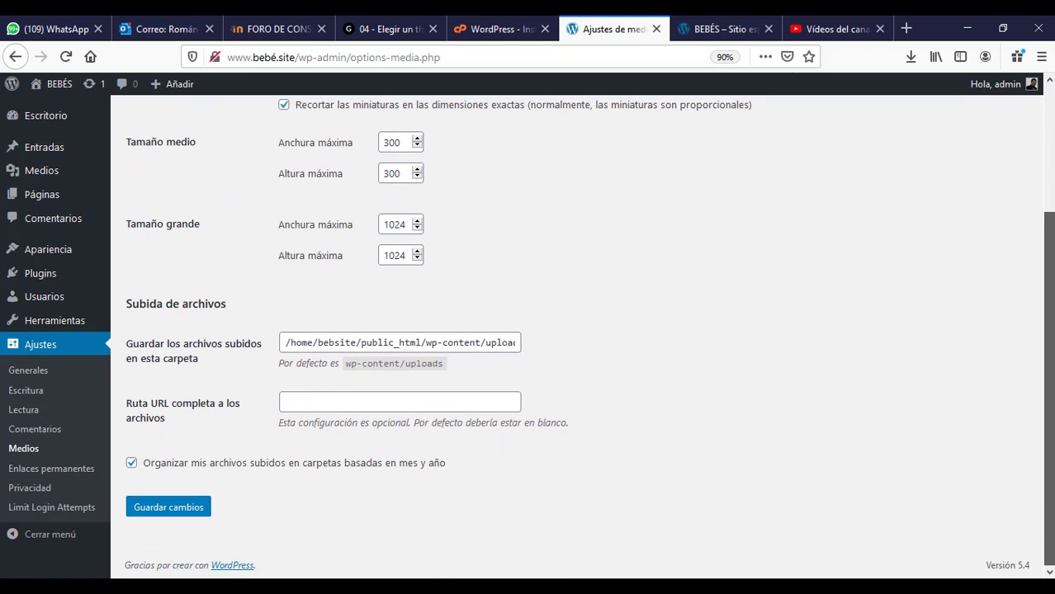
{"action": "left_click_drag", "start_coordinate": [1049, 299], "coordinate": [1036, 156]}
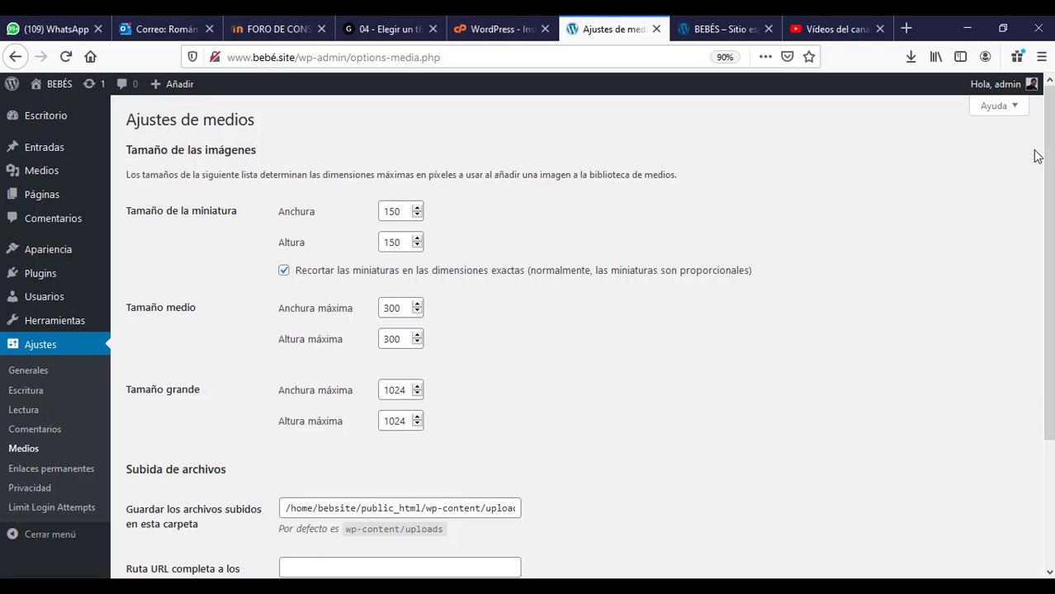
{"action": "scroll", "coordinate": [282, 439], "scroll_direction": "down", "scroll_amount": 4}
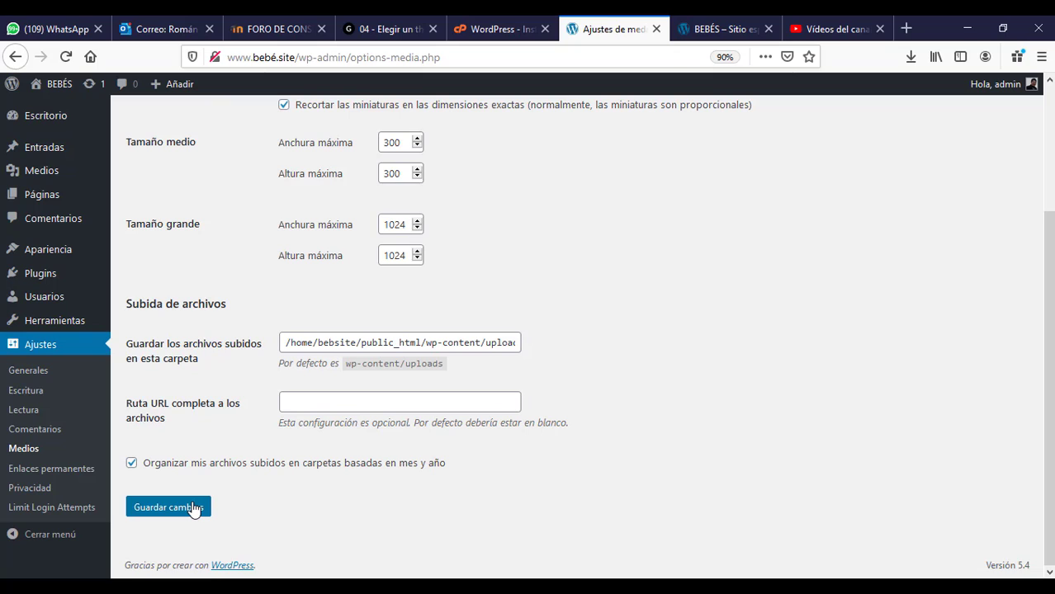
{"action": "left_click", "coordinate": [194, 510]}
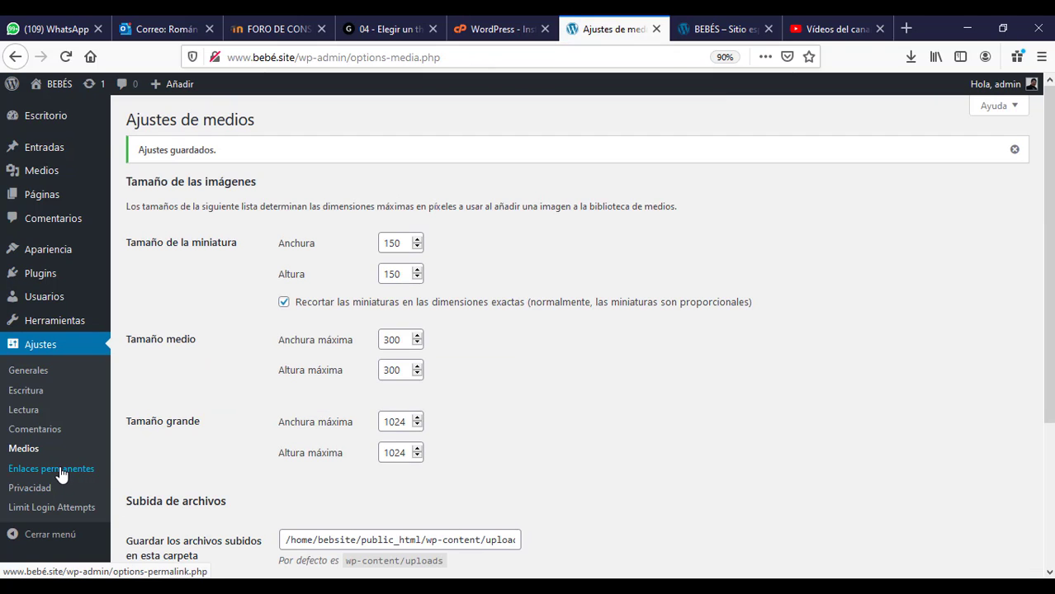
- Open the permalink settings and clear the existing custom structure
{"action": "left_click", "coordinate": [61, 472]}
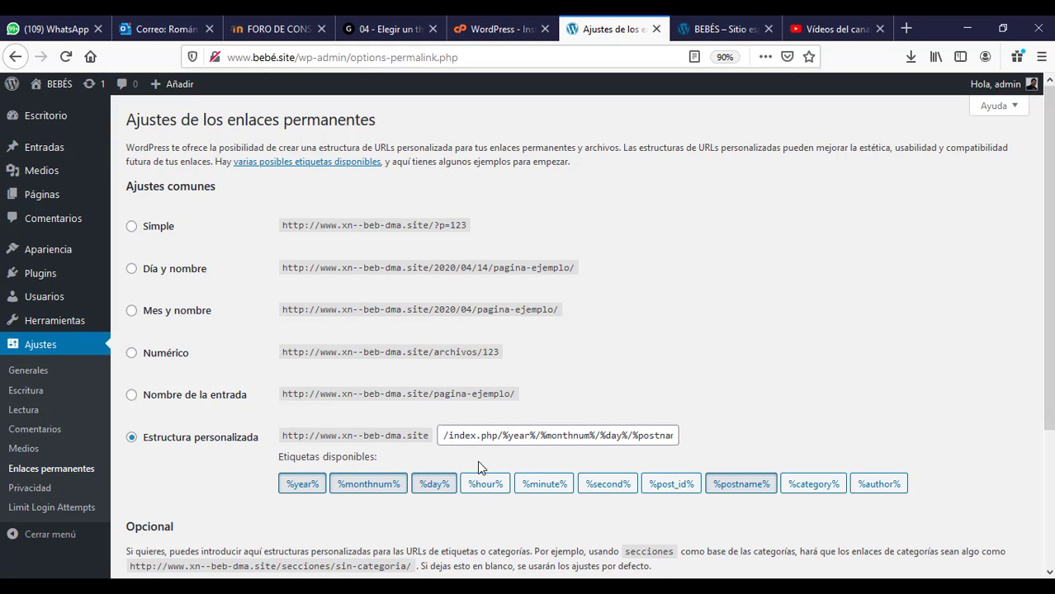
{"action": "left_click_drag", "start_coordinate": [446, 435], "coordinate": [696, 445]}
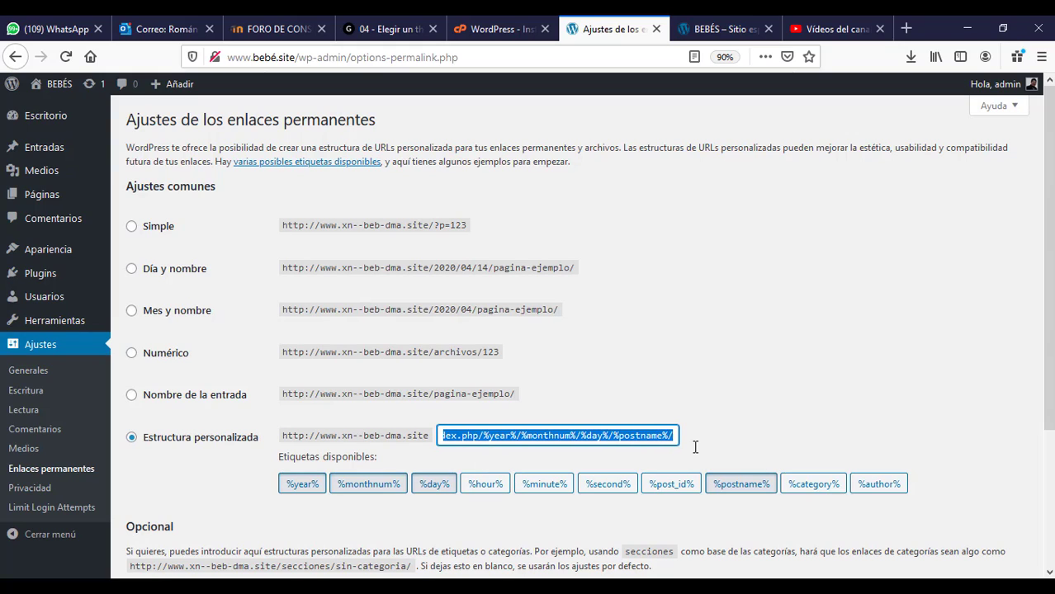
{"action": "key", "text": "BackSpace"}
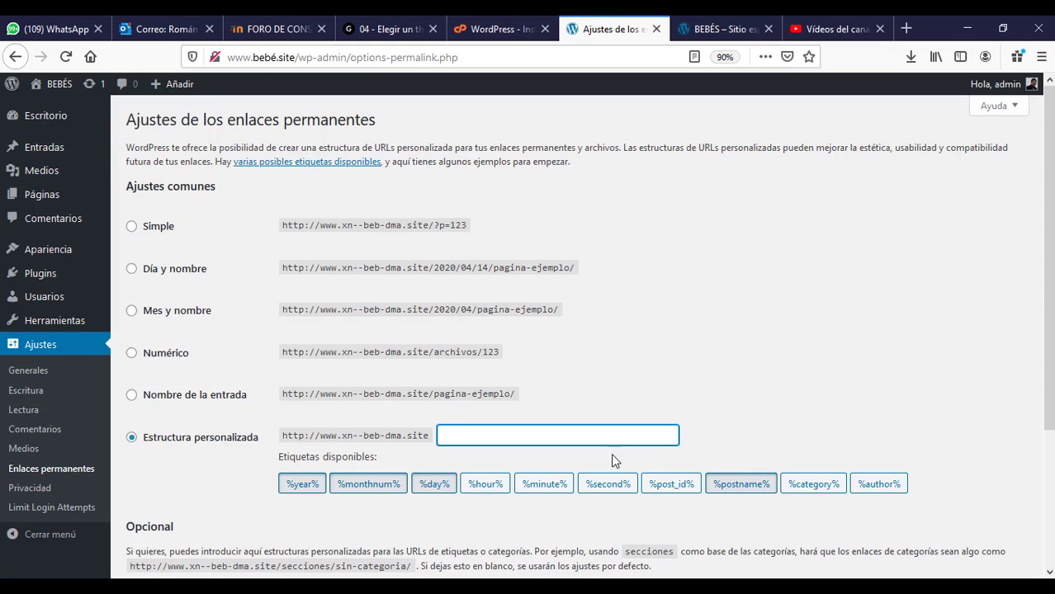
- Try a custom permalink structure of /%hour%/%second%/ and clear it again
{"action": "left_click", "coordinate": [483, 487]}
{"action": "left_click", "coordinate": [484, 487]}
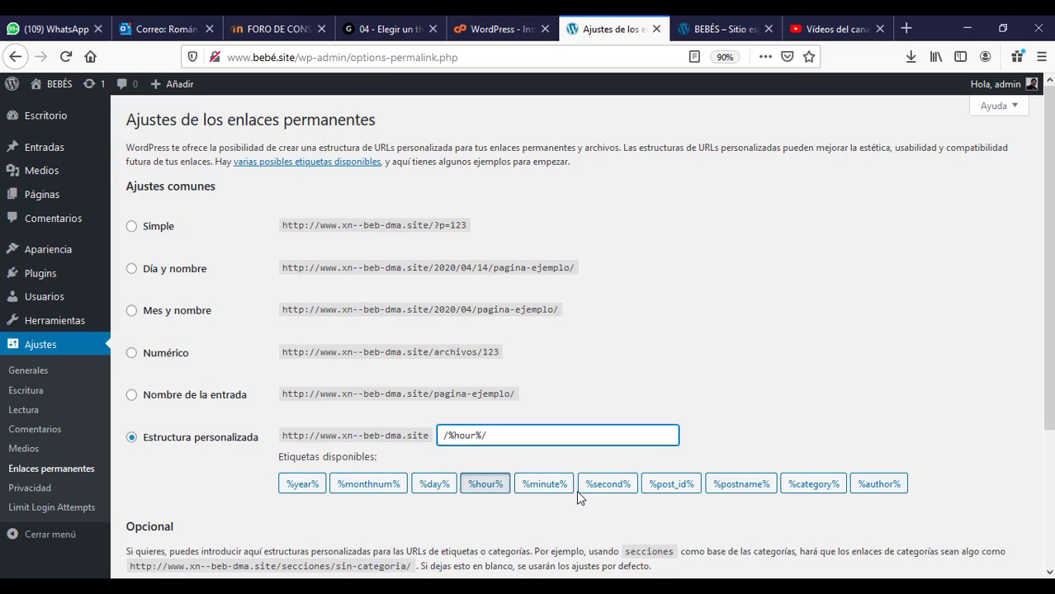
{"action": "left_click", "coordinate": [608, 486]}
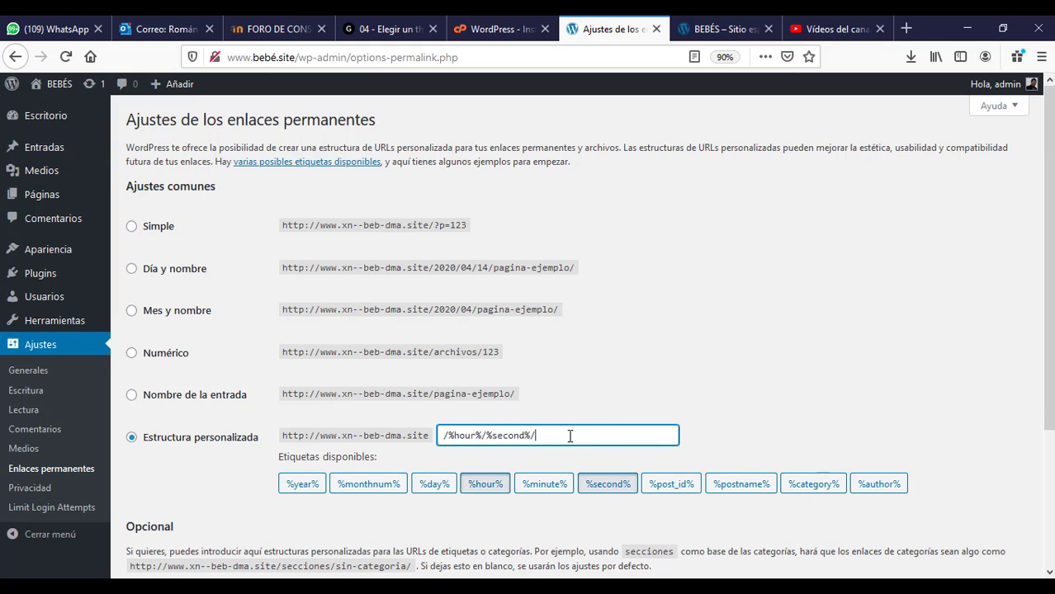
{"action": "left_click_drag", "start_coordinate": [537, 435], "coordinate": [438, 435]}
{"action": "key", "text": "BackSpace"}
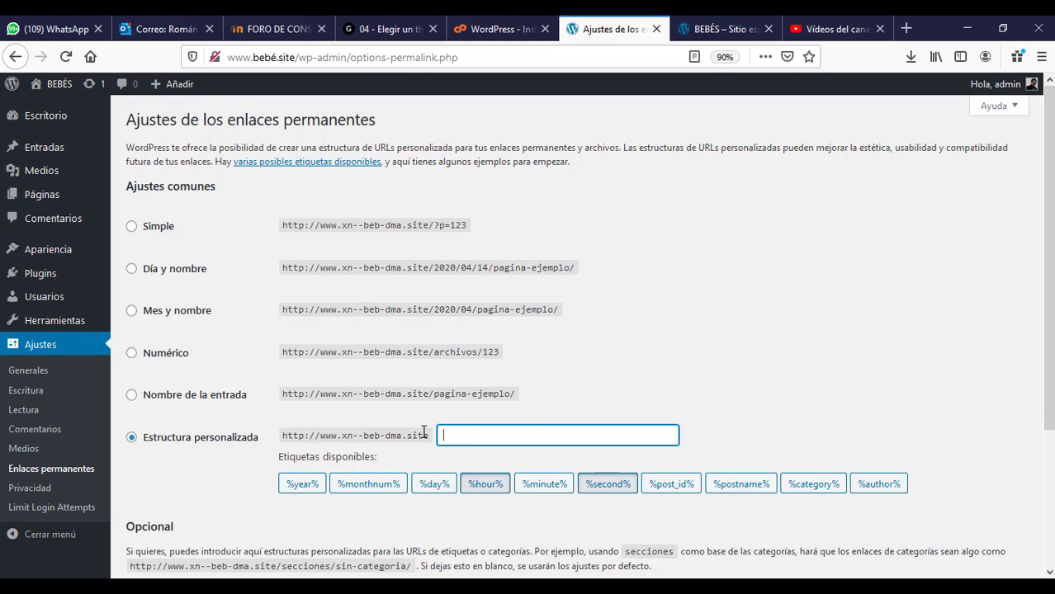
- Set the permalink structure to Simple and save the changes
{"action": "left_click", "coordinate": [132, 227]}
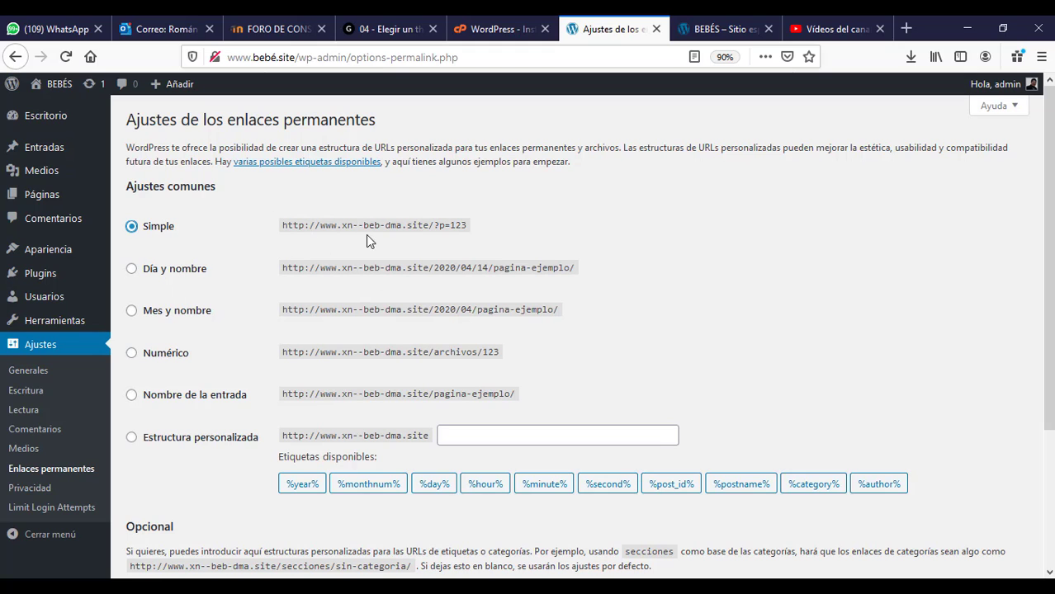
{"action": "scroll", "coordinate": [601, 430], "scroll_direction": "down", "scroll_amount": 3}
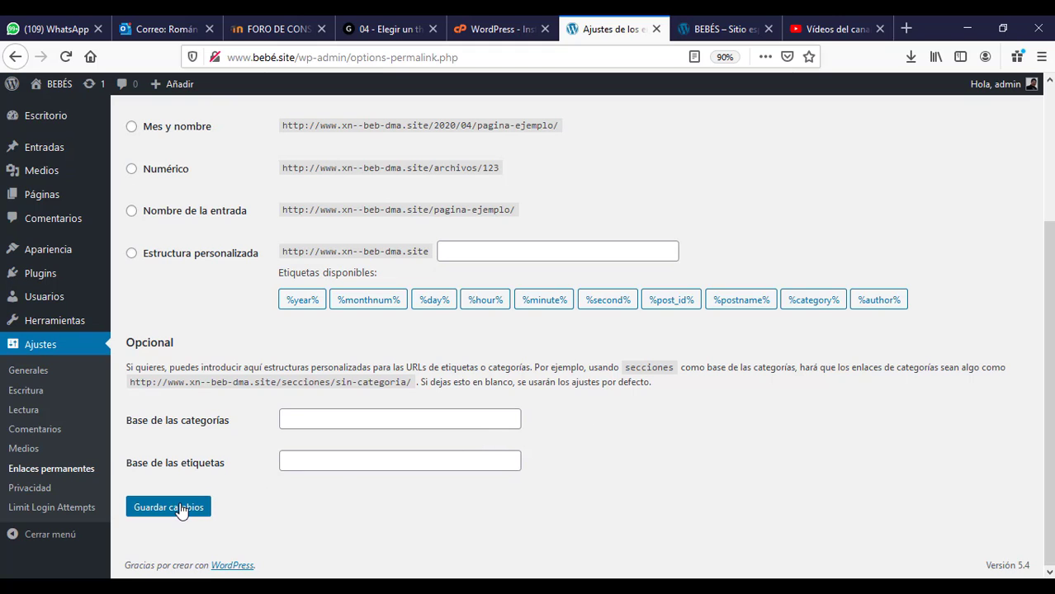
{"action": "left_click", "coordinate": [169, 507]}
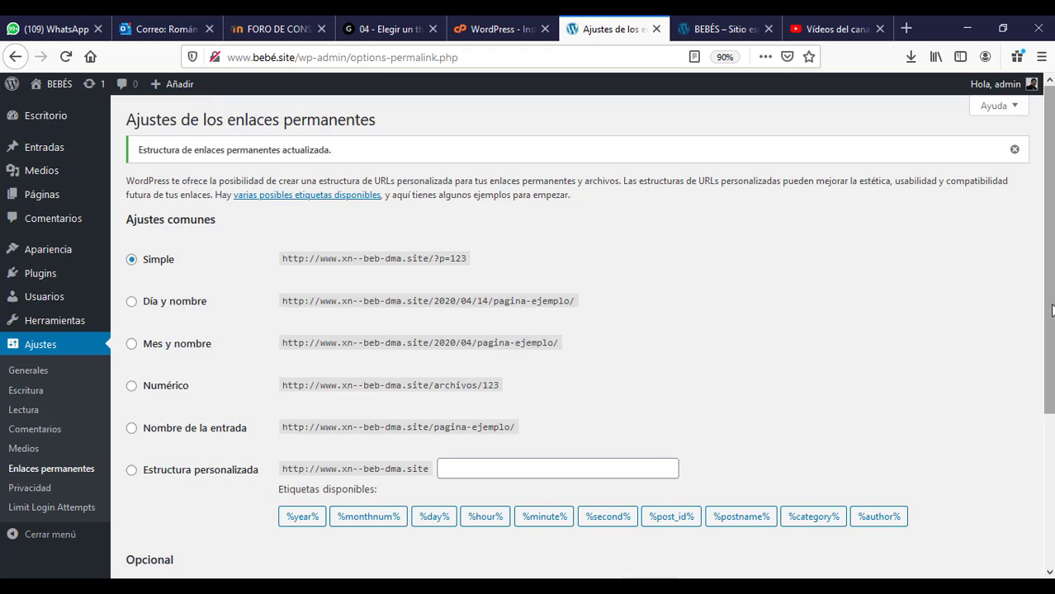
{"action": "left_click_drag", "start_coordinate": [1051, 311], "coordinate": [1045, 466]}
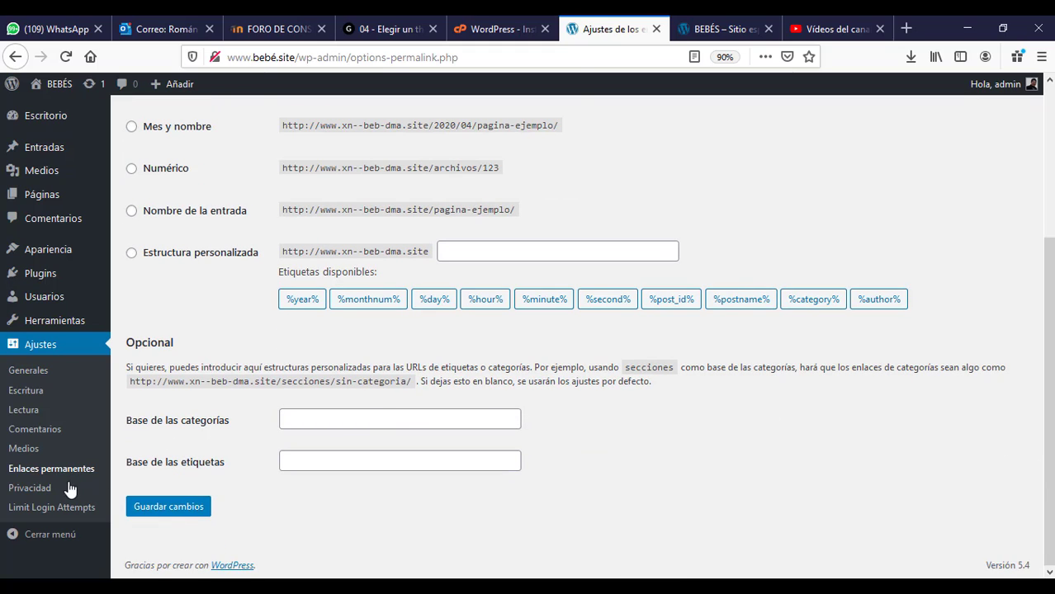
- Open the privacy settings, review the pages offered for the privacy policy and keep Privacy Policy selected
{"action": "left_click", "coordinate": [35, 488]}
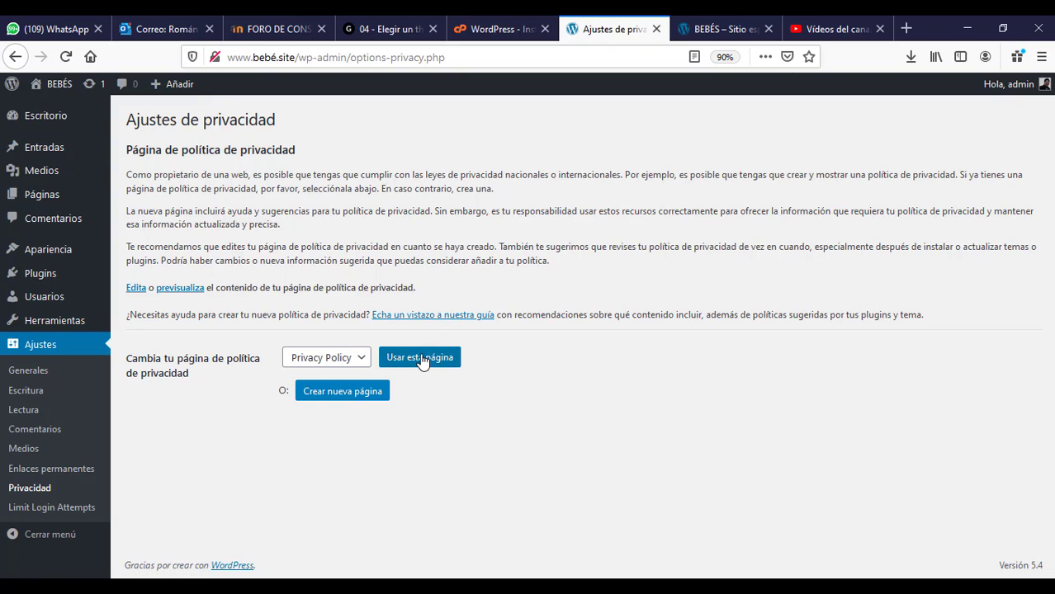
{"action": "left_click", "coordinate": [363, 359]}
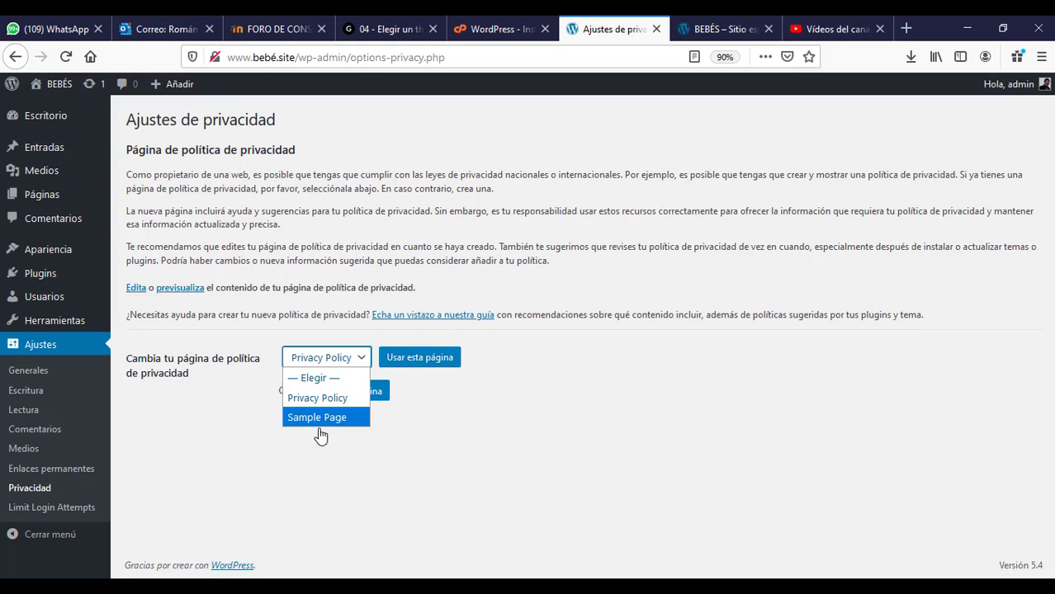
{"action": "left_click", "coordinate": [492, 480]}
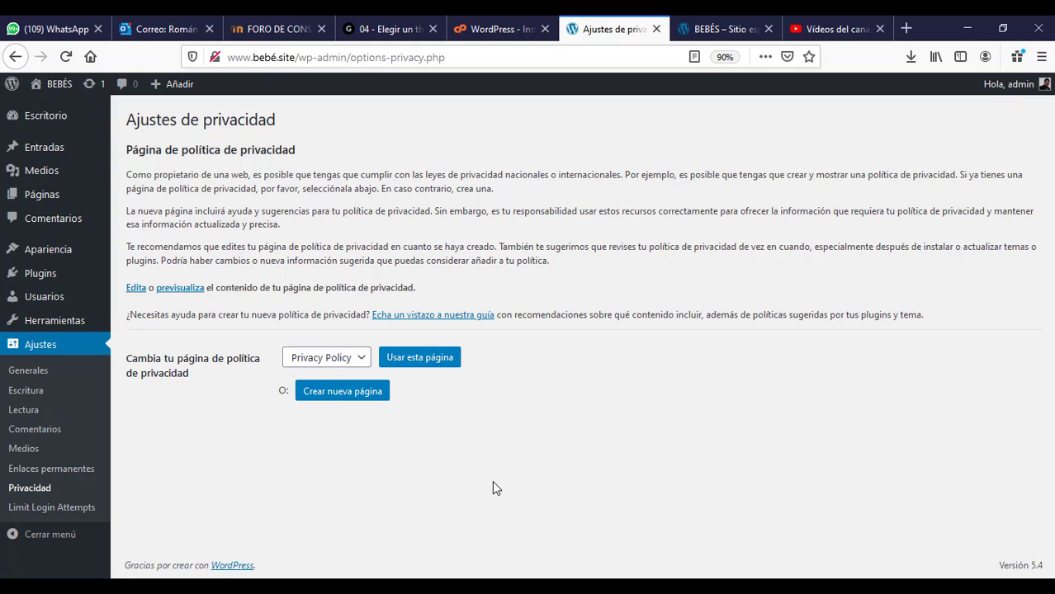
{"action": "left_click", "coordinate": [360, 357]}
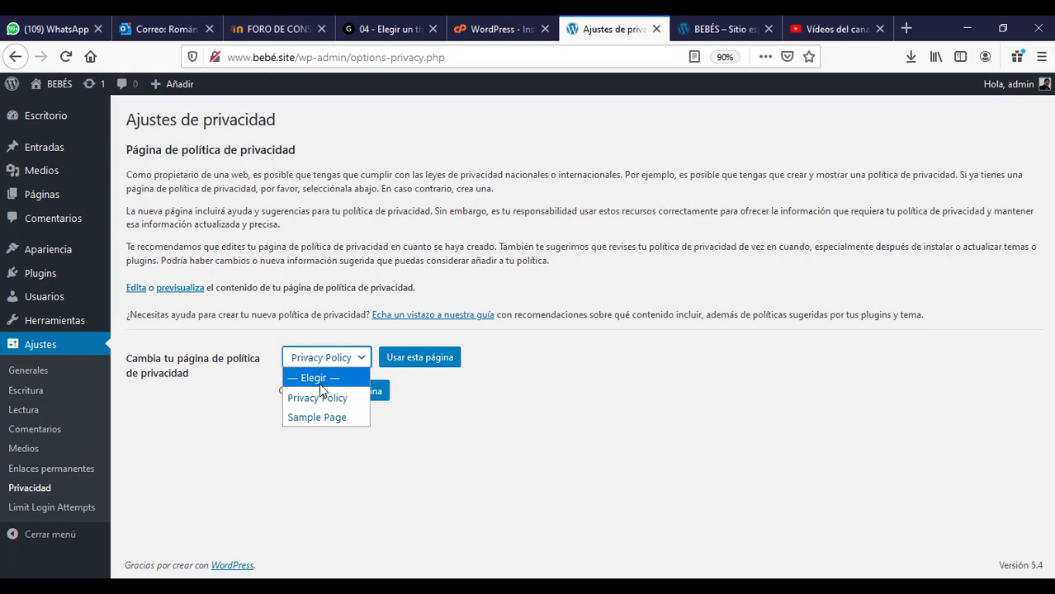
{"action": "left_click", "coordinate": [330, 398]}
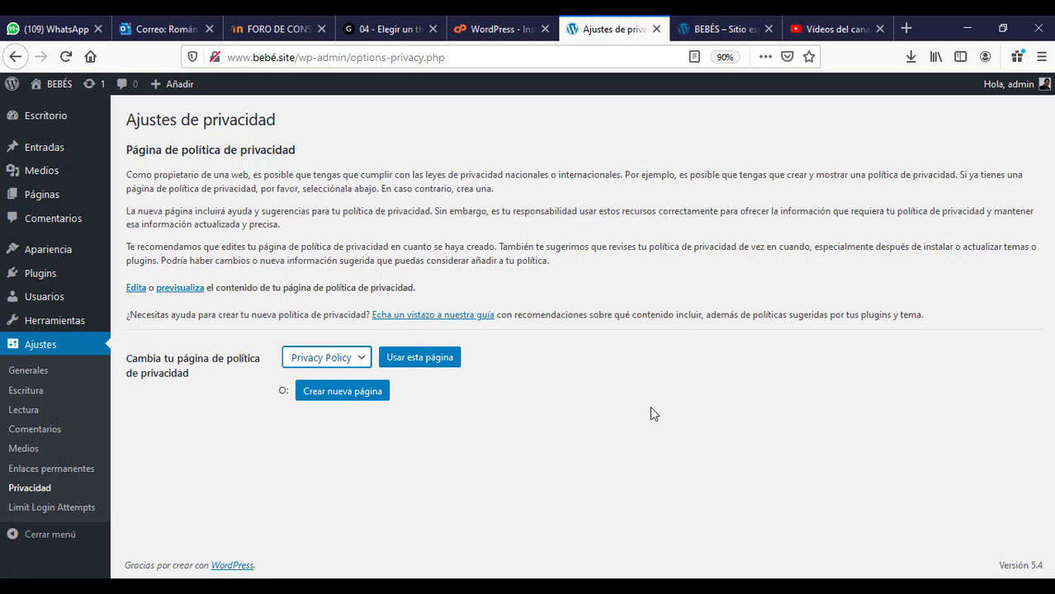
- Open the Limit Login Attempts settings, review the lockout, whitelist and blacklist options, and save them
{"action": "left_click", "coordinate": [51, 510]}
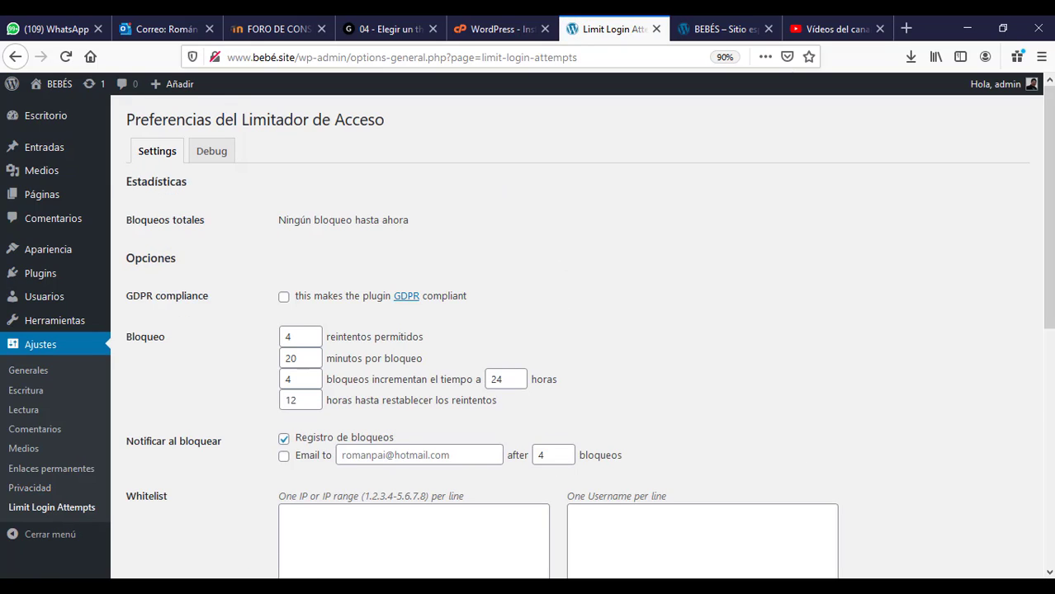
{"action": "left_click", "coordinate": [1045, 57]}
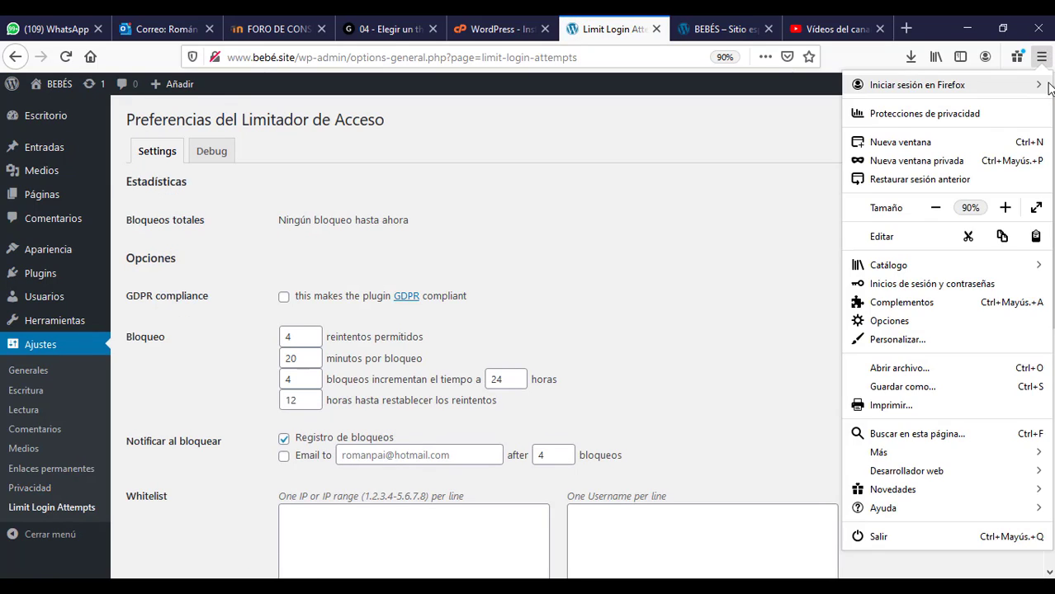
{"action": "left_click", "coordinate": [750, 191]}
{"action": "scroll", "coordinate": [751, 191], "scroll_direction": "down", "scroll_amount": 5}
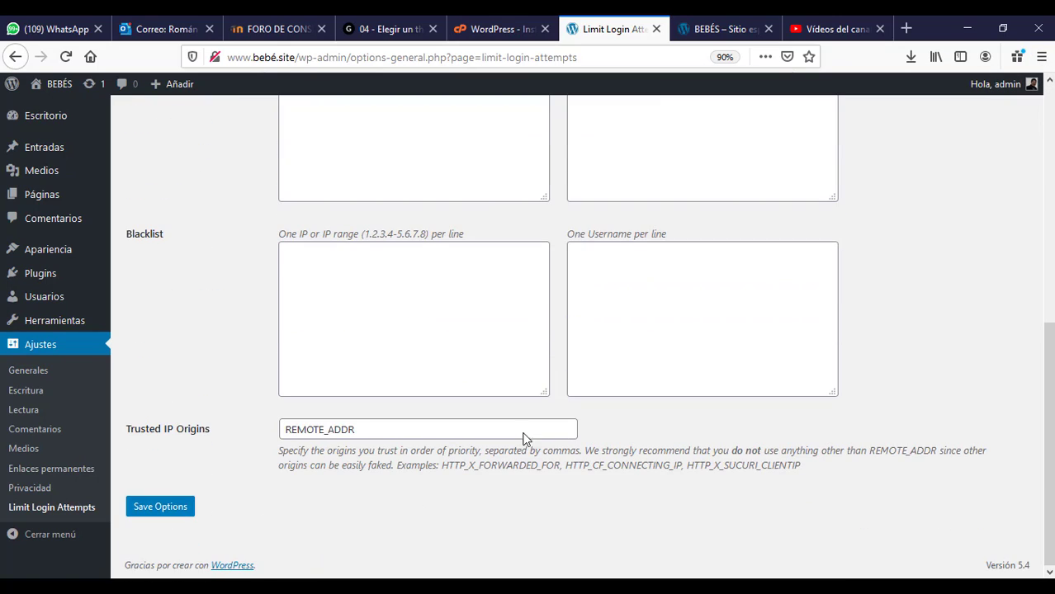
{"action": "left_click", "coordinate": [147, 511]}
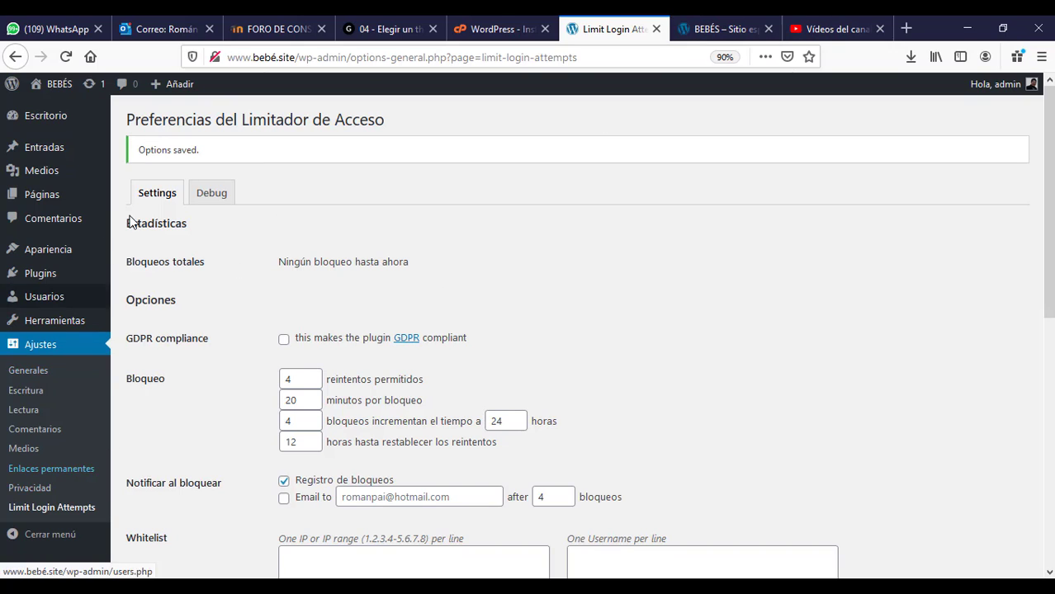
- Switch to the site's public front page and view how it looks
{"action": "left_click", "coordinate": [692, 31]}
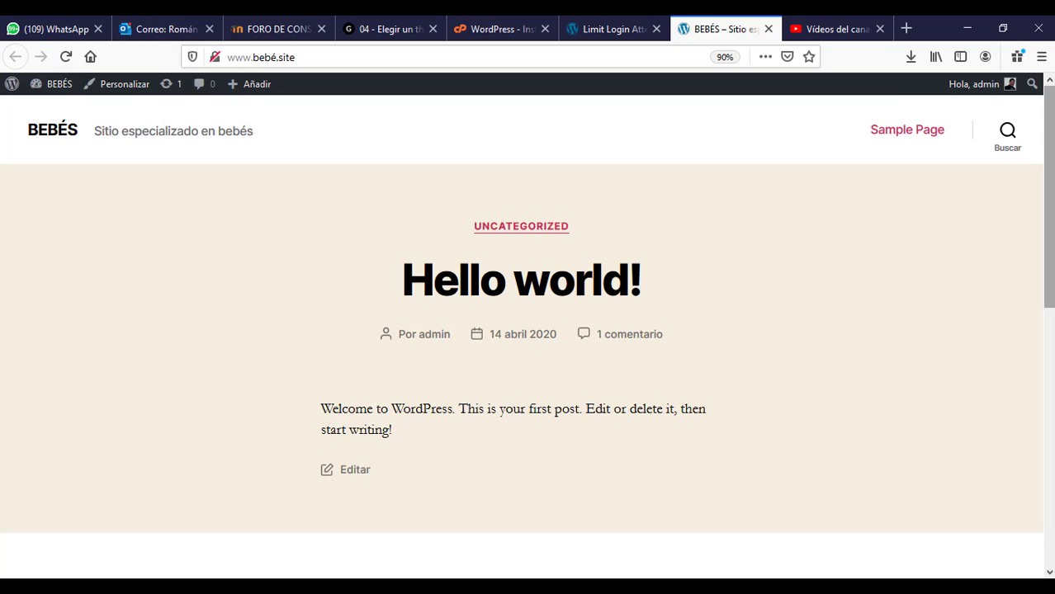
{"action": "mouse_move", "coordinate": [1049, 196]}
{"action": "left_mouse_down"}
{"action": "mouse_move", "coordinate": [1050, 341]}
{"action": "mouse_move", "coordinate": [1050, 196]}
{"action": "left_mouse_up"}
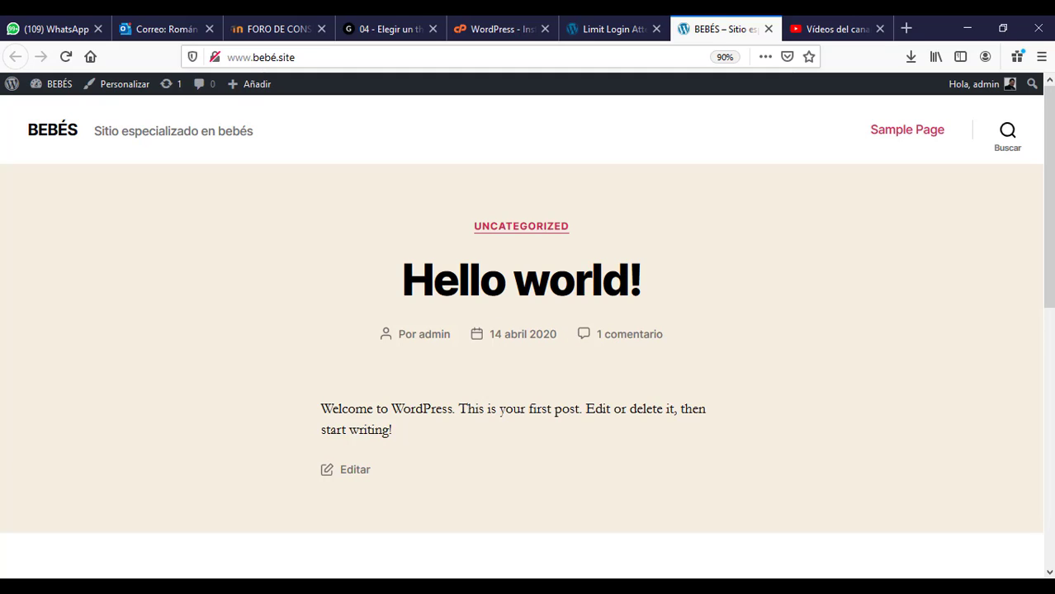
{"action": "left_click", "coordinate": [981, 528]}
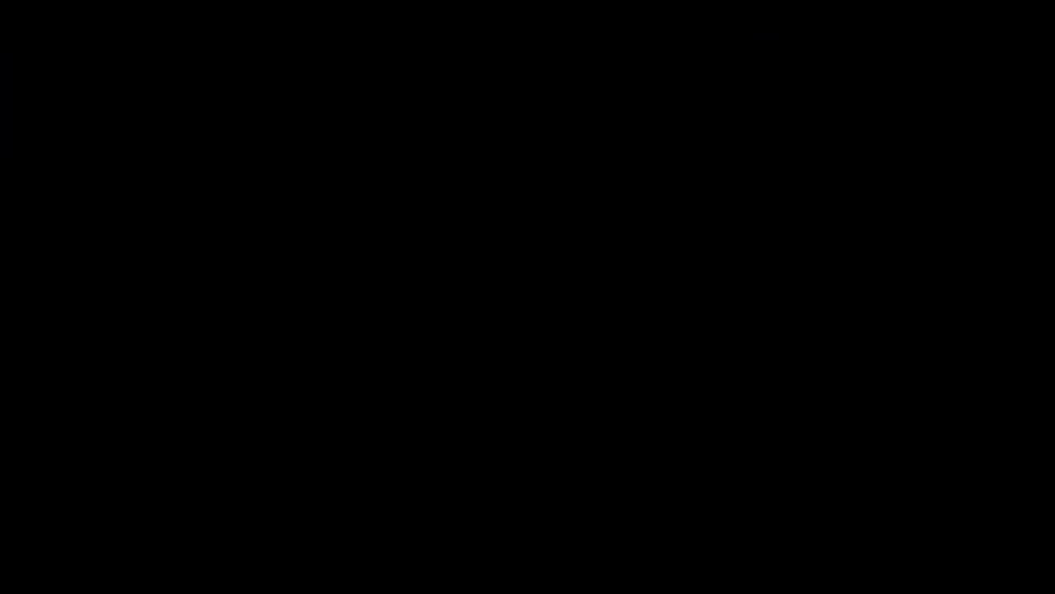